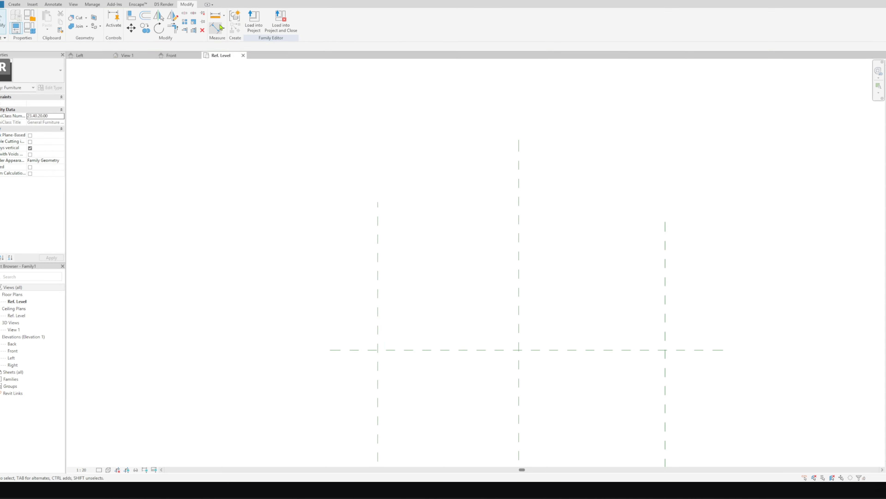
- Equalize the three vertical reference planes with a dimension, and add and dimension a second horizontal reference plane about 440 mm in front
key(d)
key(i)
click(379, 294)
click(519, 297)
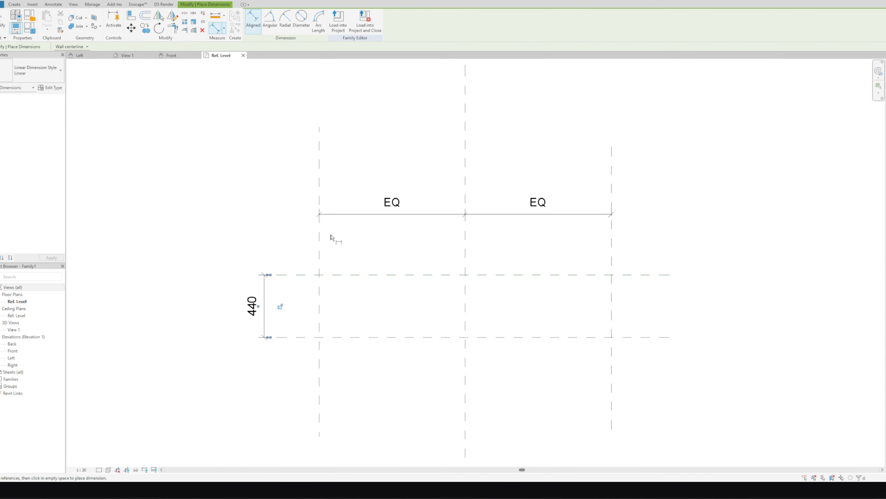
key(Escape)
key(Escape)
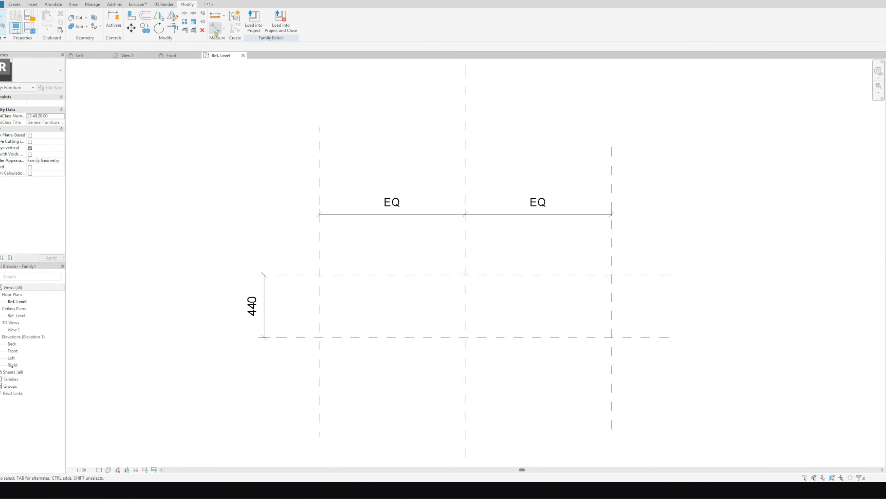
- Dimension the overall distance between the two outer vertical reference planes, above the EQ dimension
click(215, 28)
click(319, 187)
click(612, 187)
click(541, 153)
key(Escape)
key(Escape)
- Label the overall length dimension with a new instance parameter L and the depth dimension with a new instance parameter w
click(492, 152)
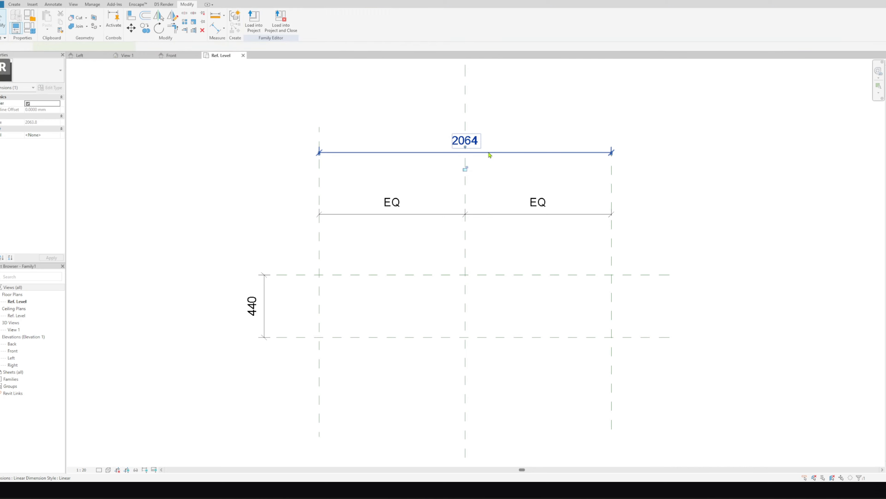
click(319, 20)
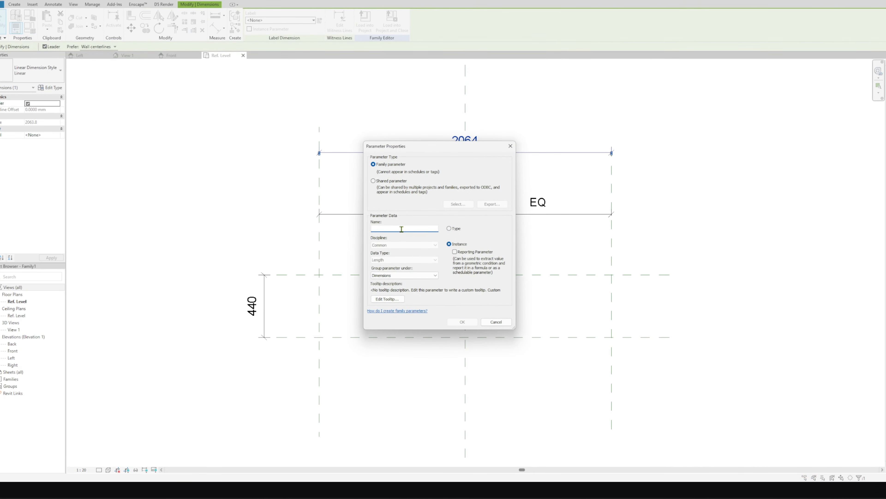
text(L)
key(Return)
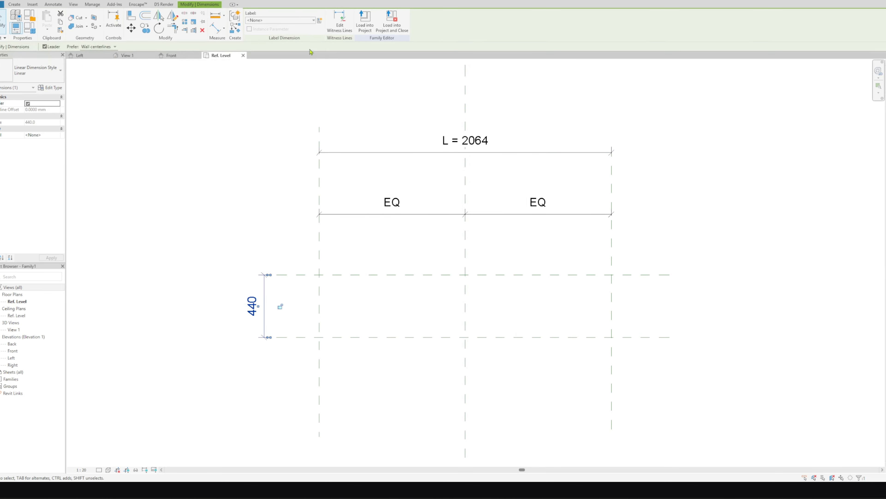
click(319, 21)
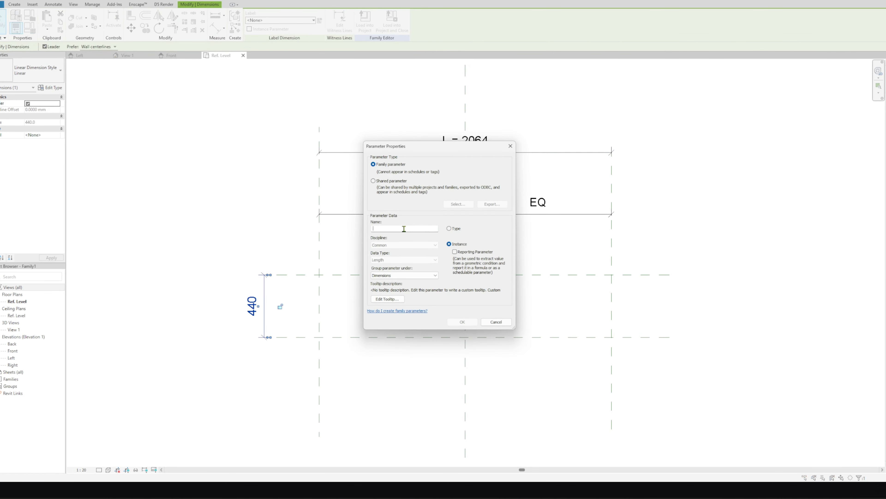
text(w)
click(450, 322)
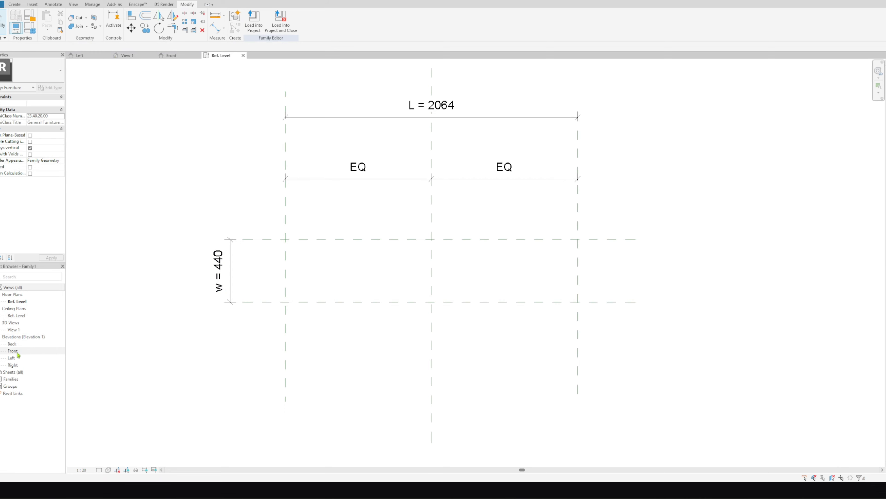
- In the Front elevation, draw a horizontal reference plane about 963 mm above Ref. Level, crossing all three vertical planes
double_click(17, 353)
click(402, 307)
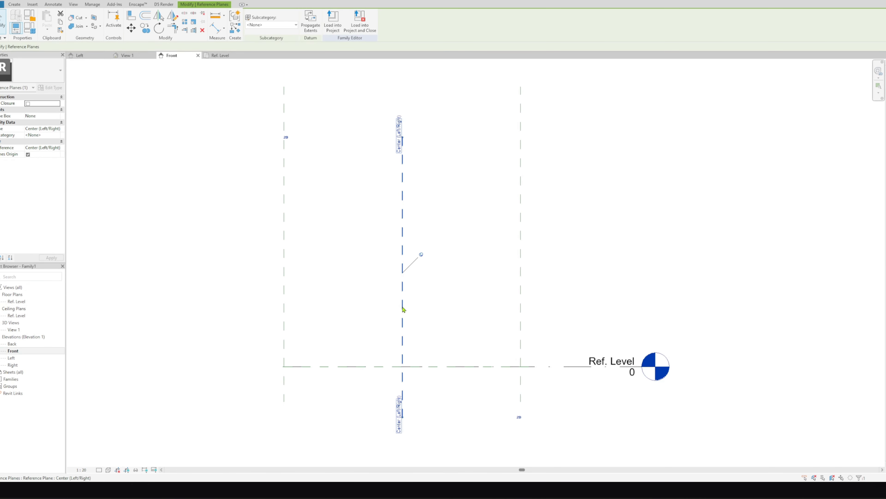
key(c)
key(s)
click(258, 256)
click(587, 256)
key(Escape)
key(Escape)
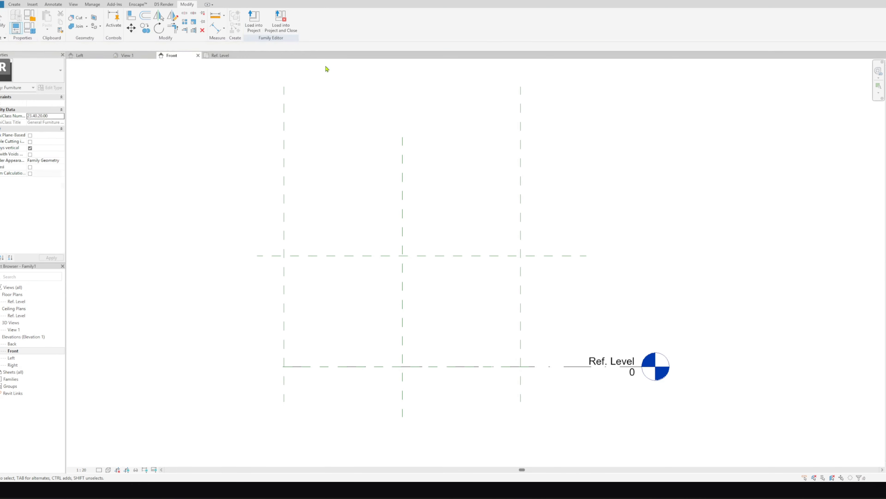
- Dimension the height between Ref. Level and the horizontal reference plane above it, placed outside the outer vertical plane
click(224, 29)
click(312, 256)
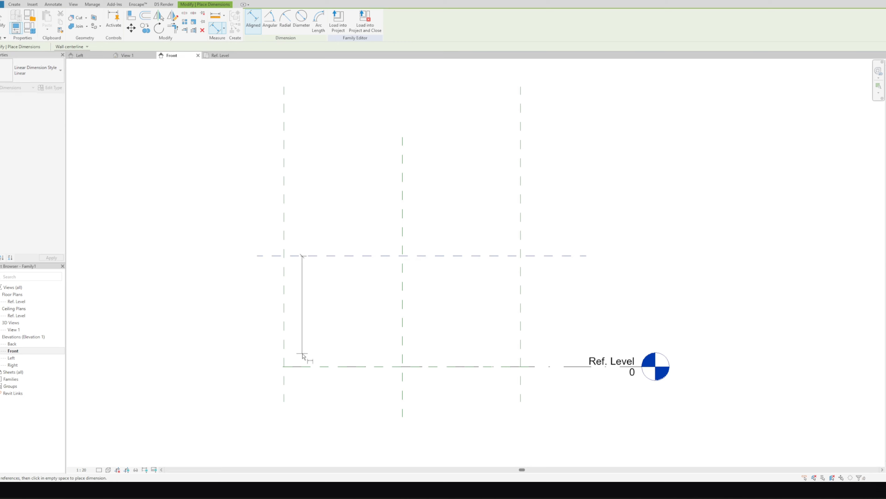
click(298, 366)
click(242, 314)
key(Escape)
key(Escape)
- Label the height dimension with a new instance family parameter named h
click(303, 256)
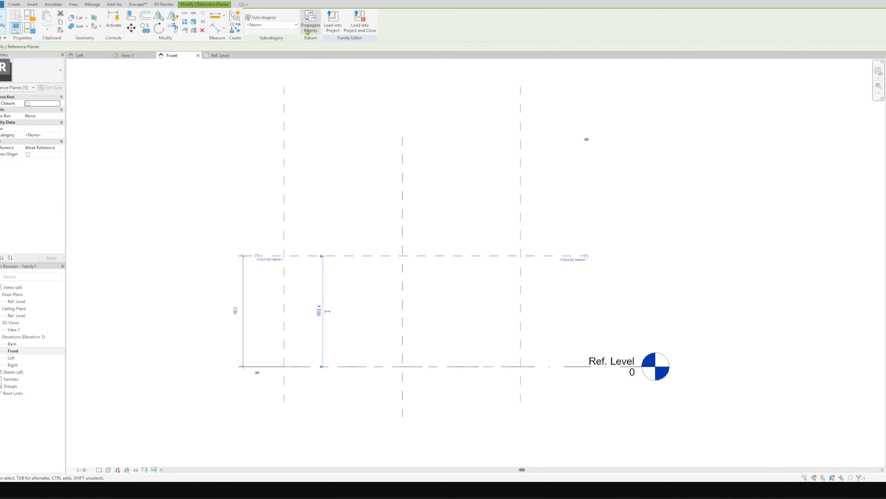
click(249, 281)
click(319, 19)
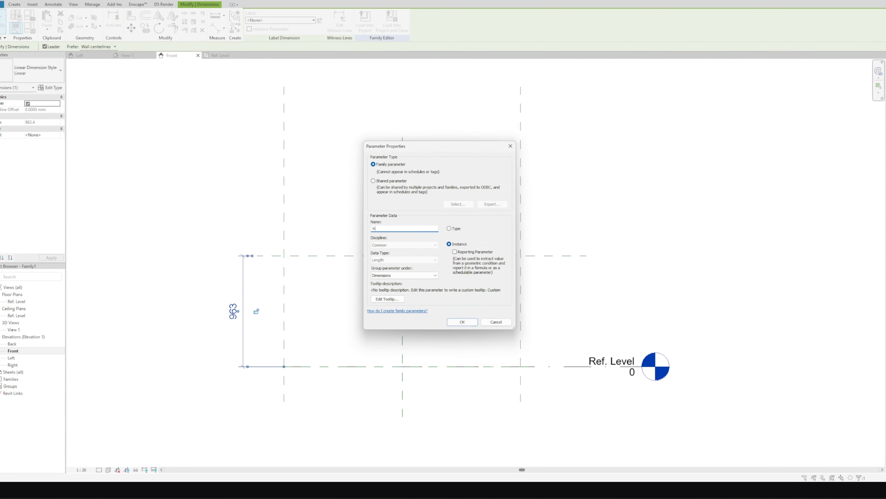
key(Return)
- Set the height dimension h to 2100 mm
scroll(232, 308, up, 1)
click(234, 311)
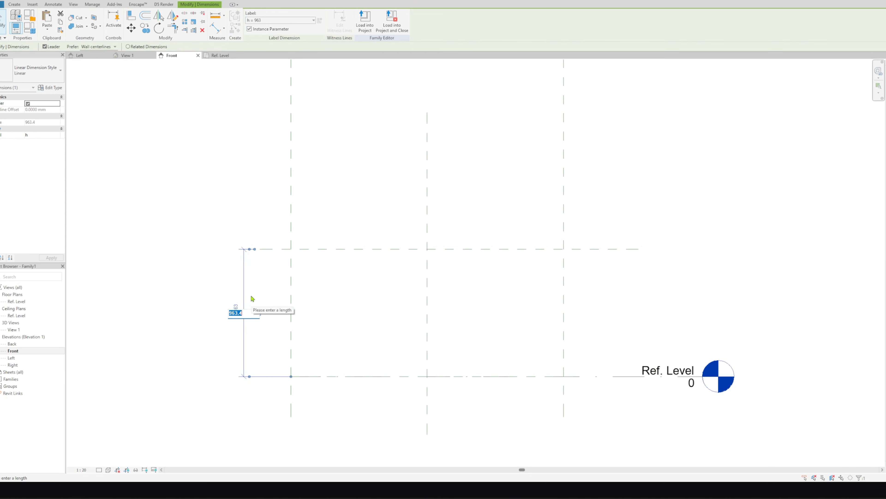
key(Return)
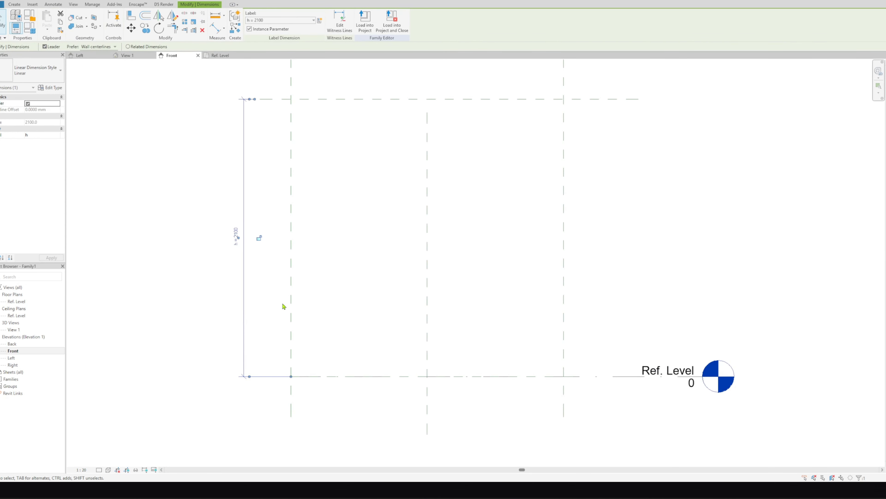
click(284, 307)
scroll(286, 276, down, 2)
- On the Ref. Level plan, create an extrusion from a rectangle spanning the outer reference planes across the full L by w area
click(230, 56)
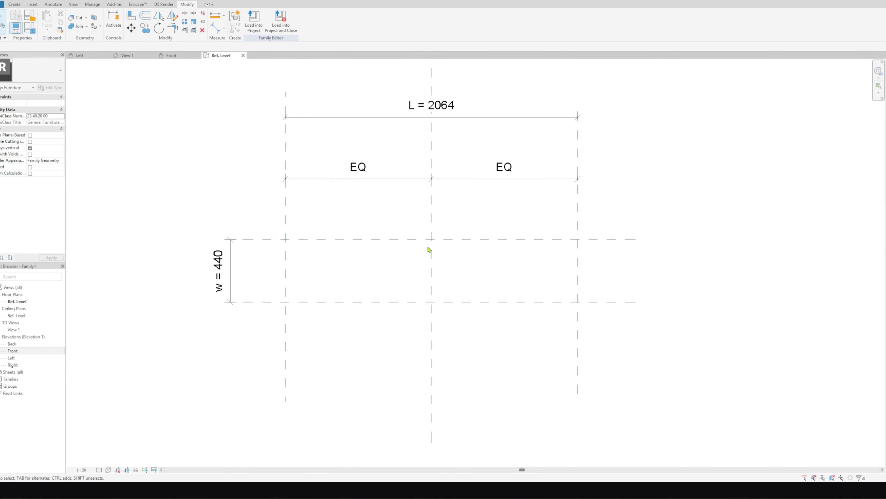
click(14, 4)
click(47, 19)
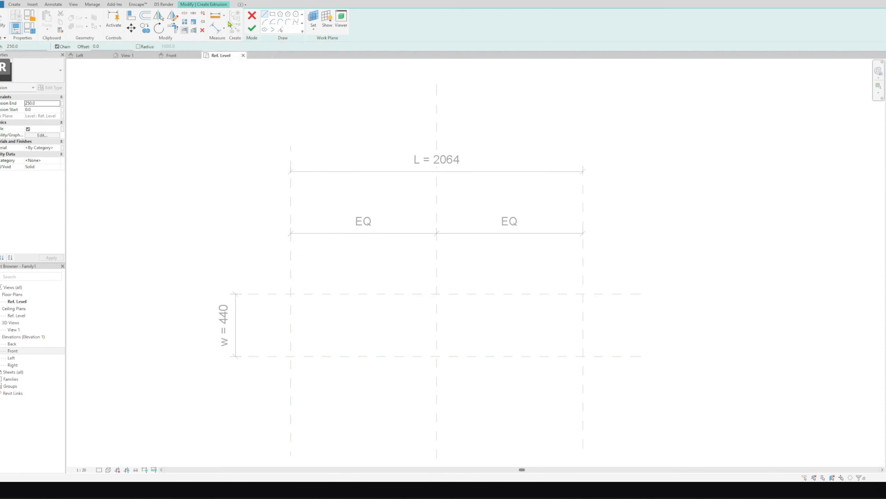
click(273, 15)
scroll(392, 397, up, 2)
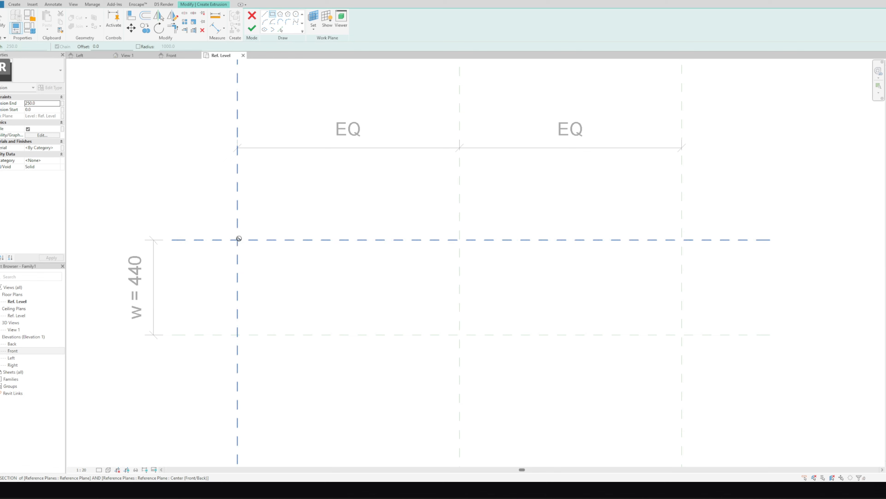
click(239, 239)
click(682, 335)
click(252, 28)
- In the Front elevation, set the base extrusion's Extrusion End to 75 mm
click(171, 55)
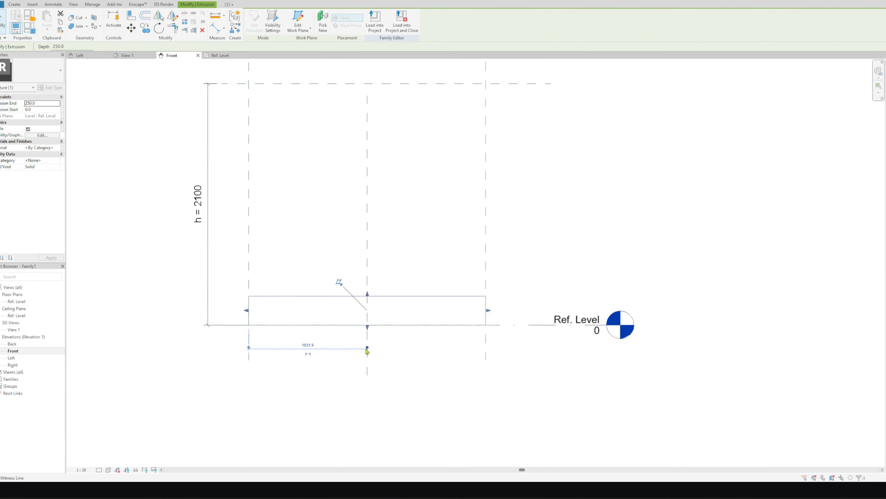
scroll(367, 351, up, 1)
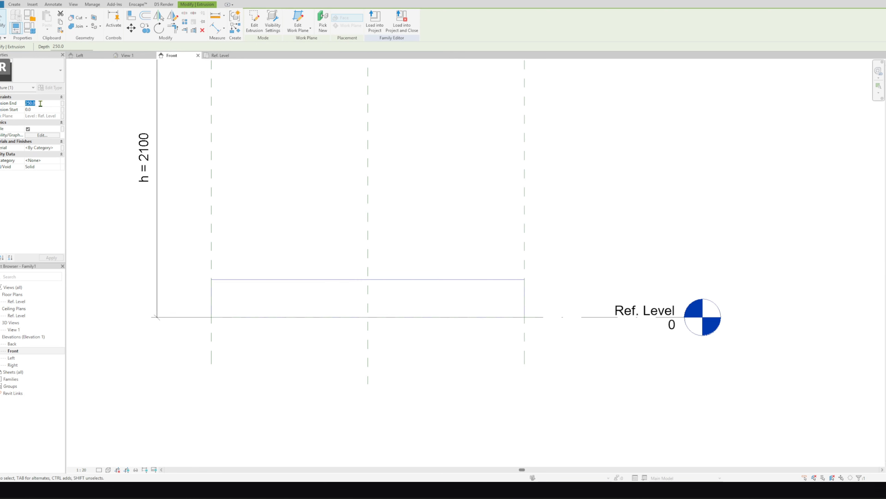
key(Return)
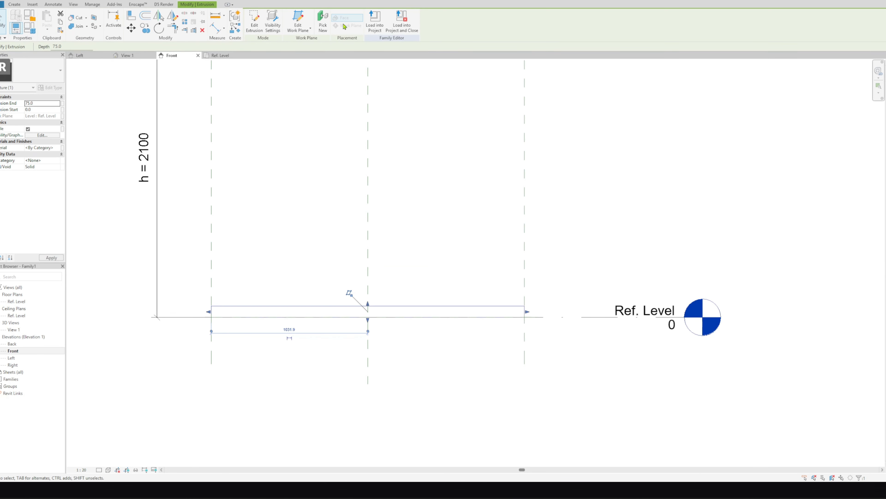
click(281, 251)
scroll(285, 279, down, 1)
middle_drag(285, 279, 296, 344)
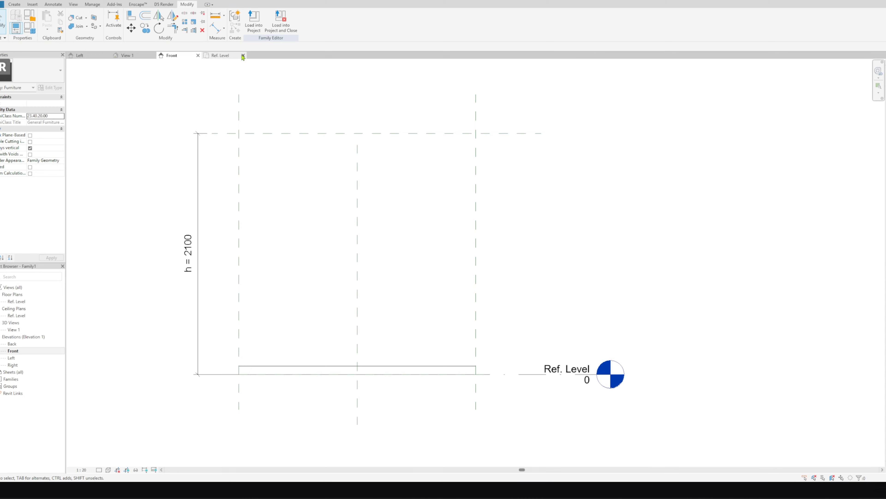
- Start a second extrusion on the Ref. Level plan and sketch a rectangle about 1920 by 100 mm near the base's back edge
click(223, 56)
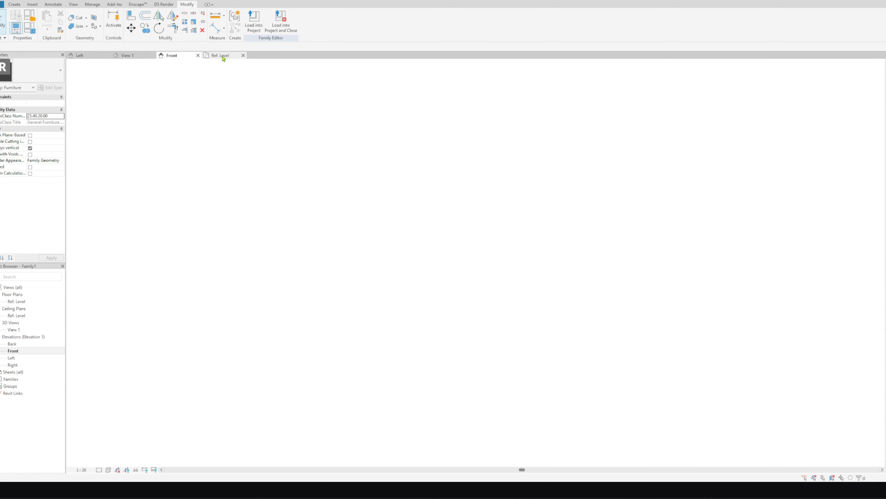
click(18, 5)
click(52, 21)
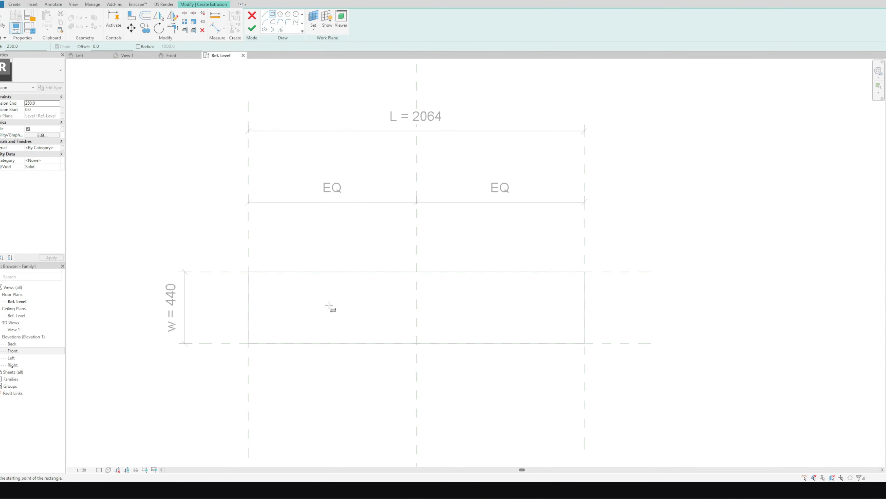
scroll(292, 317, up, 5)
click(211, 236)
scroll(283, 253, down, 1)
click(556, 251)
mouse_move(523, 255)
middle_down()
mouse_move(311, 238)
mouse_move(512, 252)
middle_up()
scroll(538, 254, down, 1)
key(Escape)
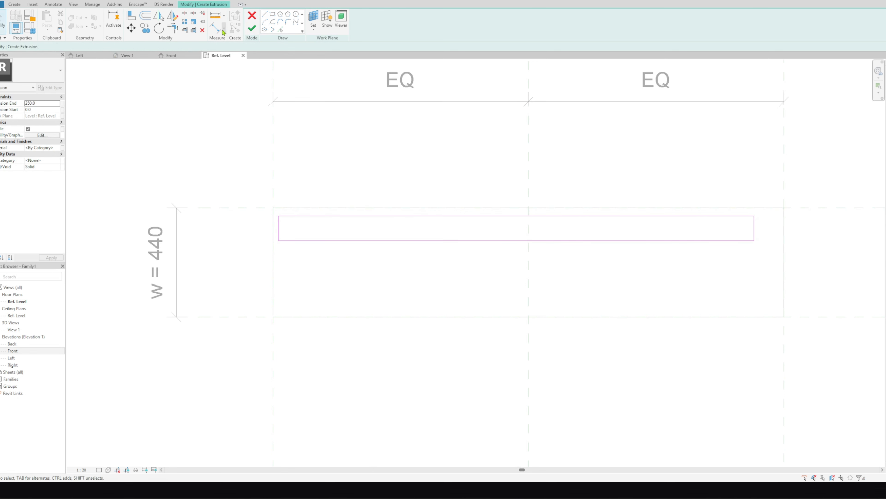
- Dimension the thin side of the sketched rectangle and set it to 19 mm
click(303, 241)
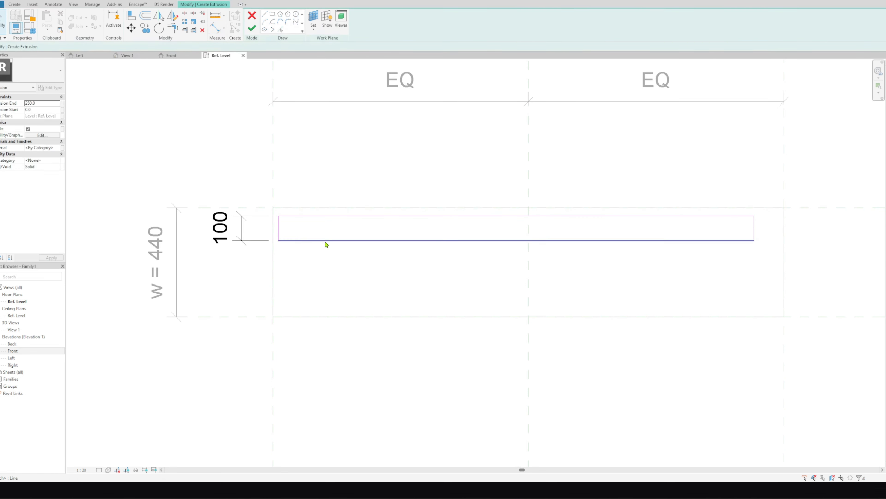
text(19)
key(Return)
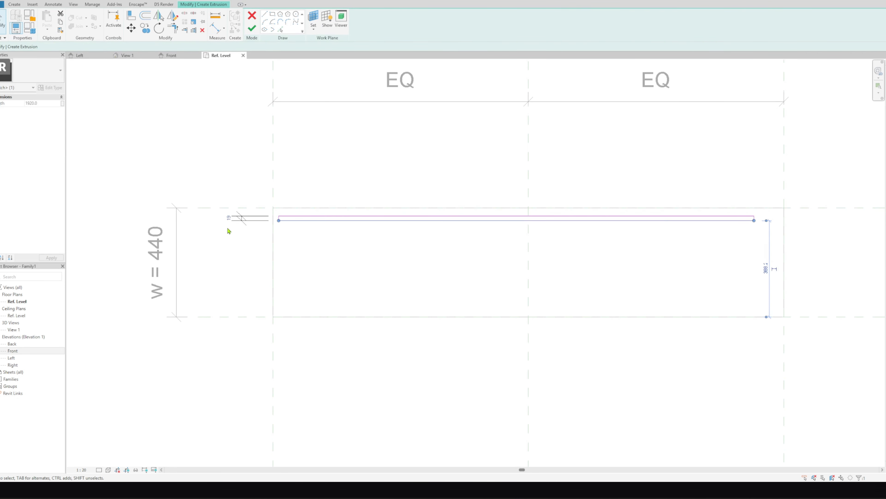
click(230, 231)
click(243, 220)
click(317, 256)
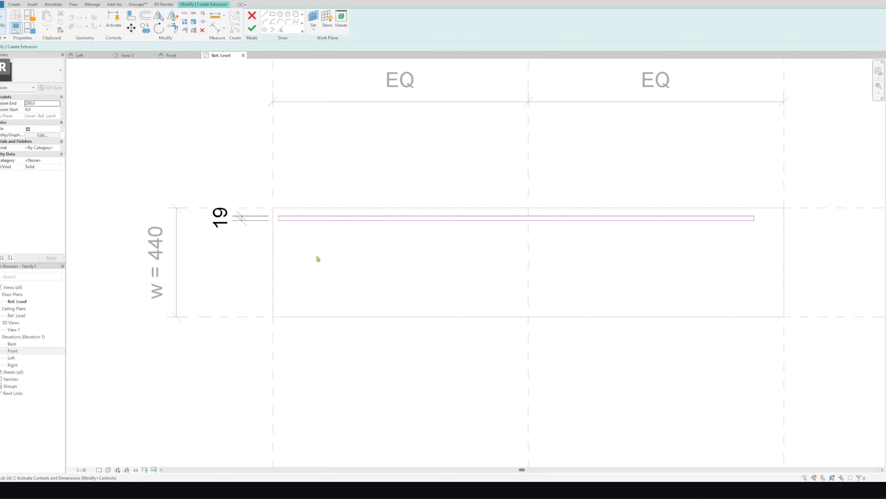
- Align and lock the 19 mm rectangle to the back and both outer vertical reference planes, and finish the extrusion
key(a)
key(l)
scroll(249, 222, up, 2)
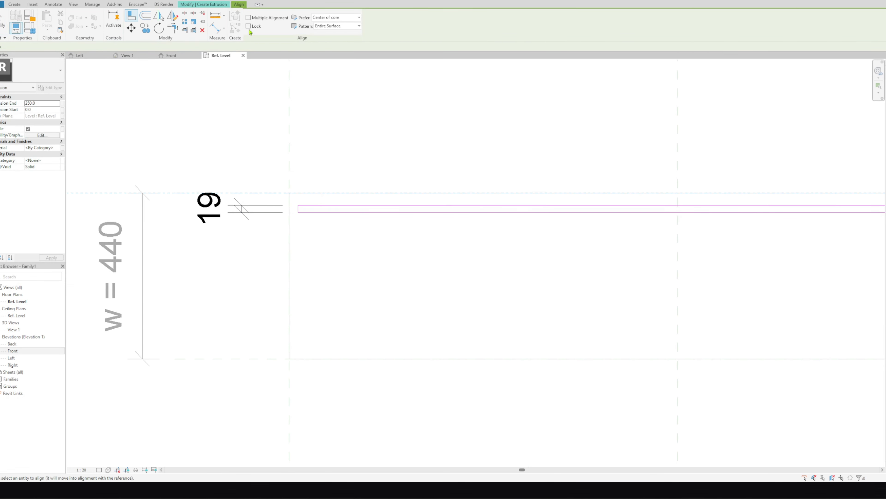
click(316, 209)
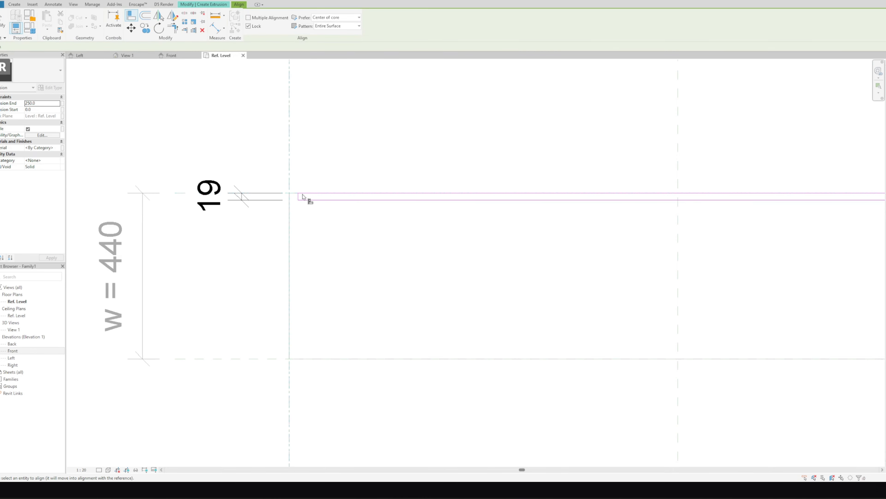
scroll(306, 200, up, 2)
scroll(295, 195, down, 3)
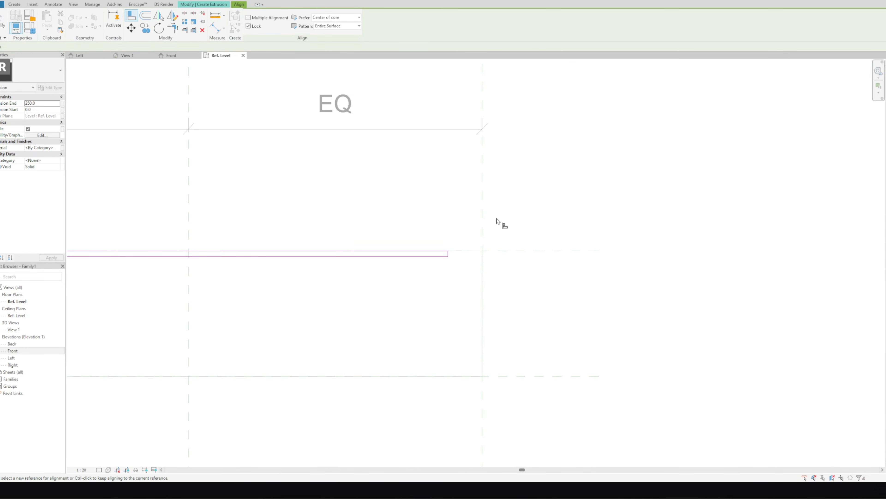
click(483, 216)
scroll(450, 261, up, 2)
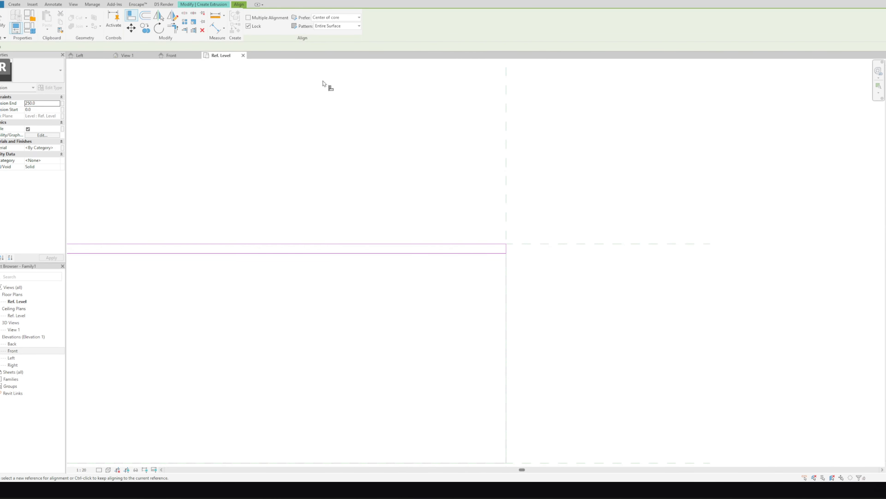
key(Escape)
click(253, 29)
- In the Front elevation, align and lock the back panel extrusion's top edge to the reference plane at height h
click(171, 56)
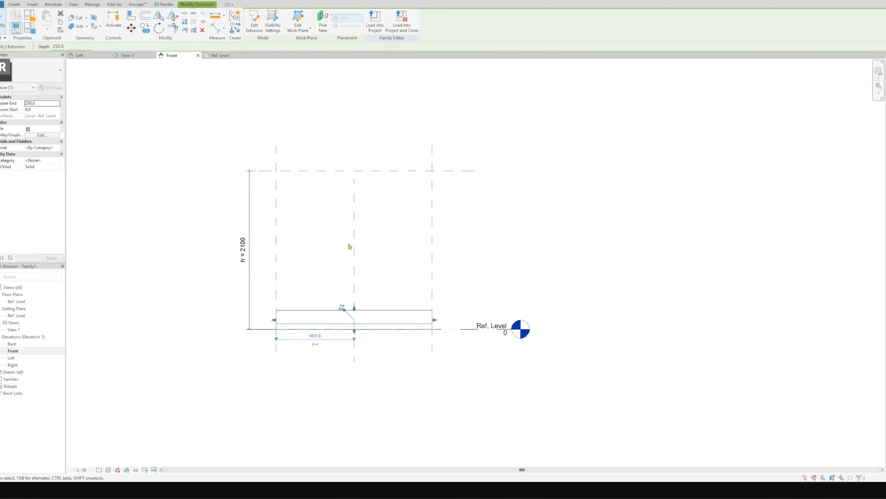
click(314, 284)
key(a)
key(l)
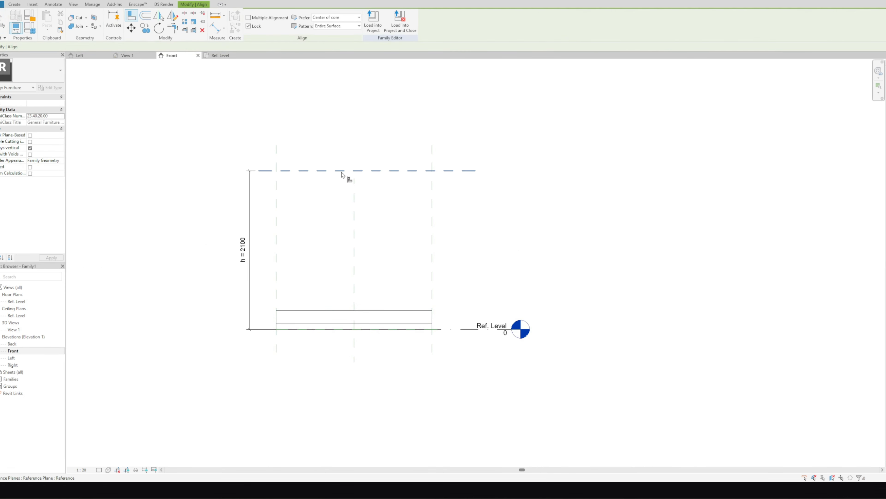
click(341, 171)
scroll(320, 311, up, 2)
click(320, 311)
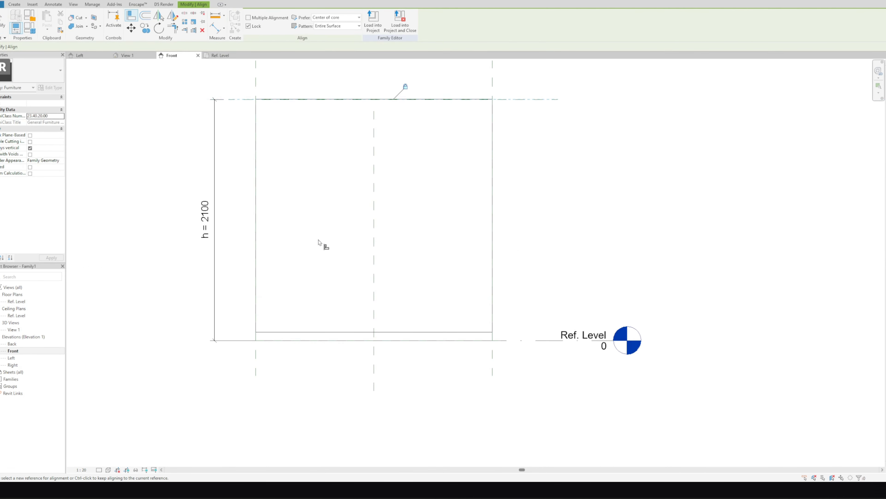
scroll(317, 255, down, 2)
- Start an extrusion on the Ref. Level plan and sketch a narrow upright rectangle about 60 mm wide inside the left outer reference plane
click(218, 56)
scroll(293, 210, up, 3)
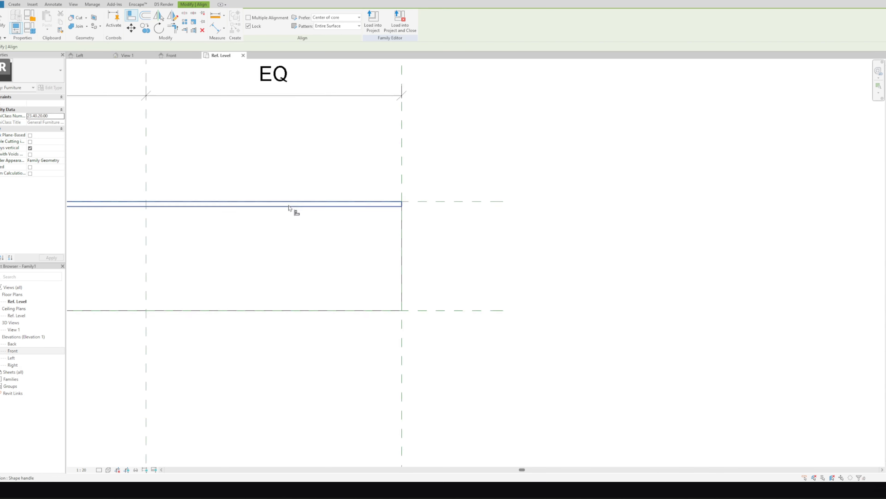
click(14, 4)
click(49, 19)
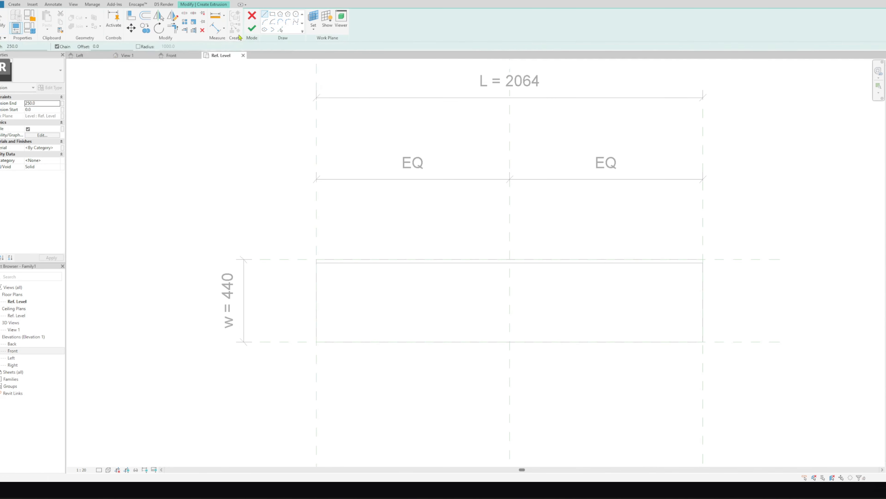
click(273, 14)
scroll(301, 297, up, 2)
click(336, 250)
click(356, 353)
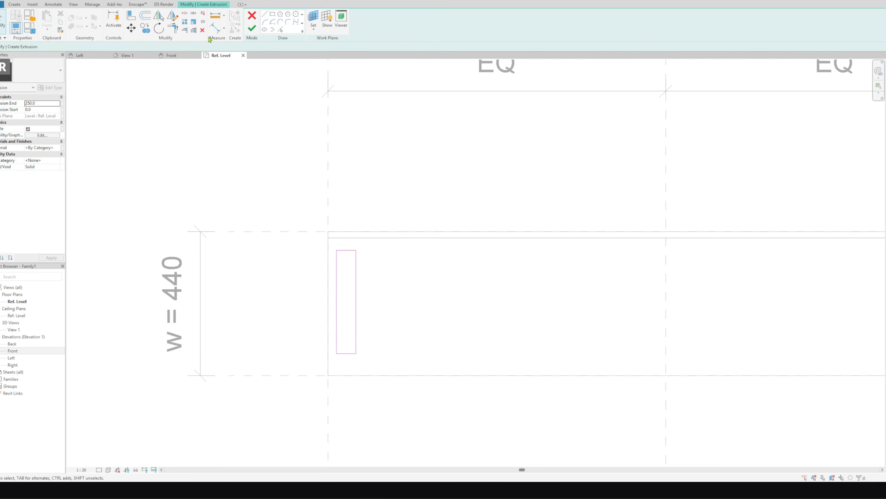
- Dimension the width of the narrow side panel rectangle
click(215, 29)
scroll(313, 252, up, 2)
click(353, 289)
click(389, 279)
click(402, 148)
scroll(326, 304, down, 3)
key(Escape)
key(Escape)
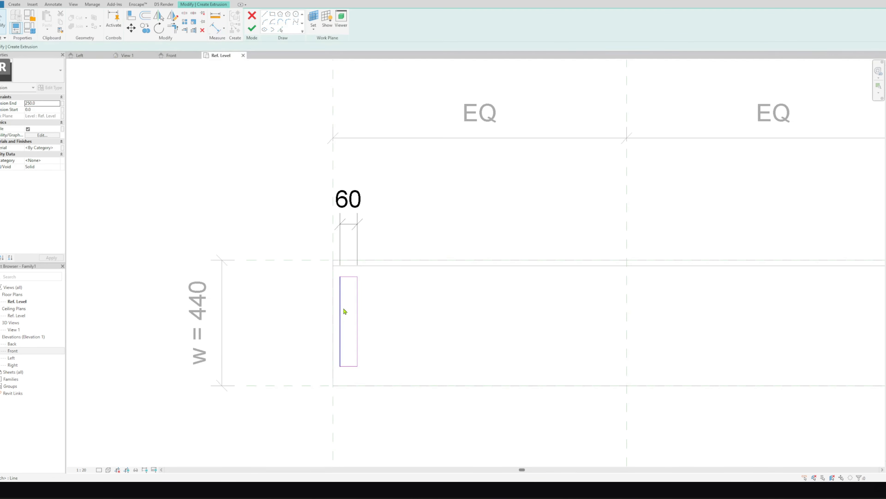
- Set the side panel rectangle's width to 19 mm
click(358, 309)
click(345, 210)
text(19)
key(Return)
scroll(360, 314, up, 1)
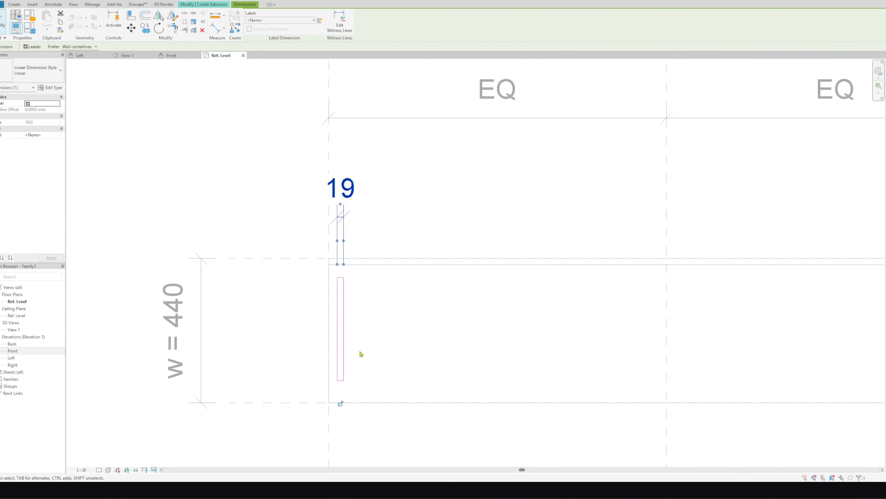
- Align and lock the side panel rectangle to the left outer plane, the front reference plane and the back panel's inner face
key(a)
key(l)
click(337, 316)
middle_drag(309, 413, 300, 354)
scroll(300, 354, up, 1)
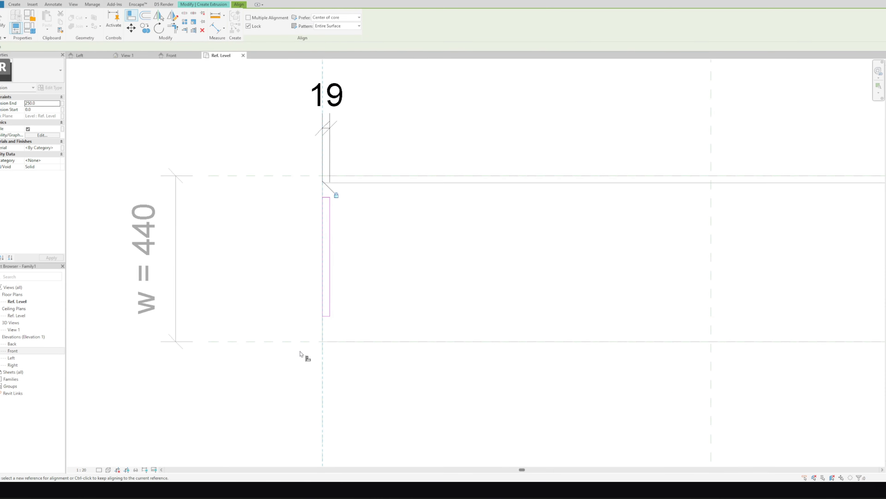
click(326, 316)
middle_drag(364, 266, 358, 369)
scroll(358, 370, up, 1)
click(338, 274)
click(318, 291)
middle_drag(545, 352, 336, 329)
scroll(335, 329, down, 7)
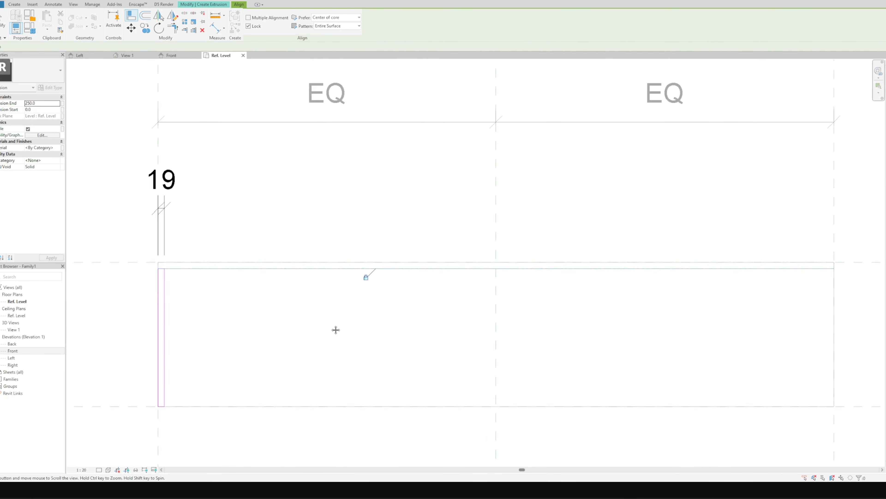
- Copy the 19 mm side panel rectangle with its dimension to the right end of the base
key(Escape)
key(Escape)
drag(271, 248, 345, 393)
click(145, 28)
scroll(305, 305, up, 2)
click(325, 327)
middle_drag(774, 352, 534, 290)
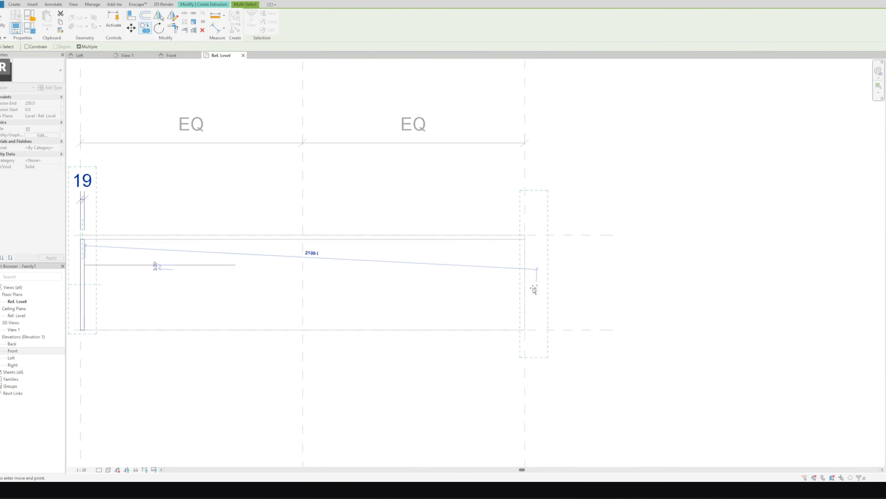
click(511, 276)
key(Escape)
- Align and lock the copied rectangle to the right outer plane, the back panel's inner face and the front reference plane
scroll(555, 278, up, 1)
key(Escape)
key(a)
key(l)
scroll(543, 275, up, 2)
click(514, 293)
click(493, 284)
click(510, 236)
middle_drag(518, 386, 490, 368)
click(475, 338)
click(483, 356)
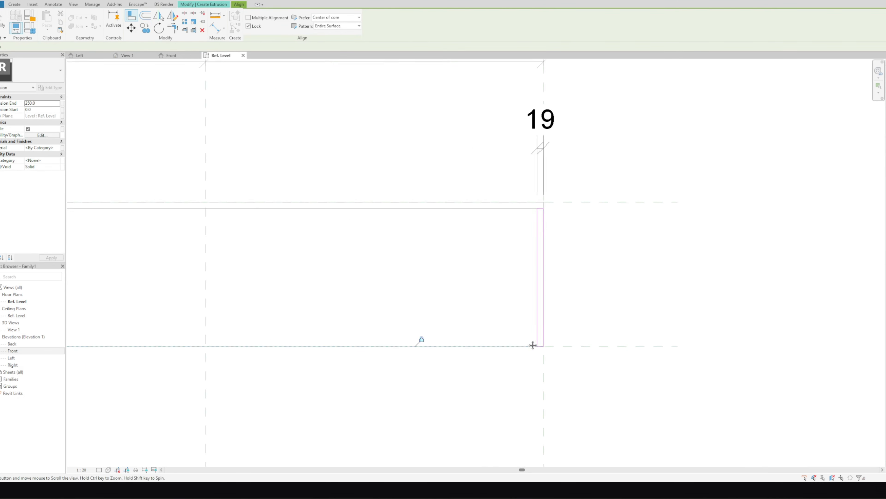
- Finish the extrusion of the two side panels and open the Front elevation
key(Escape)
scroll(525, 323, down, 2)
middle_drag(260, 245, 285, 249)
click(248, 30)
click(171, 55)
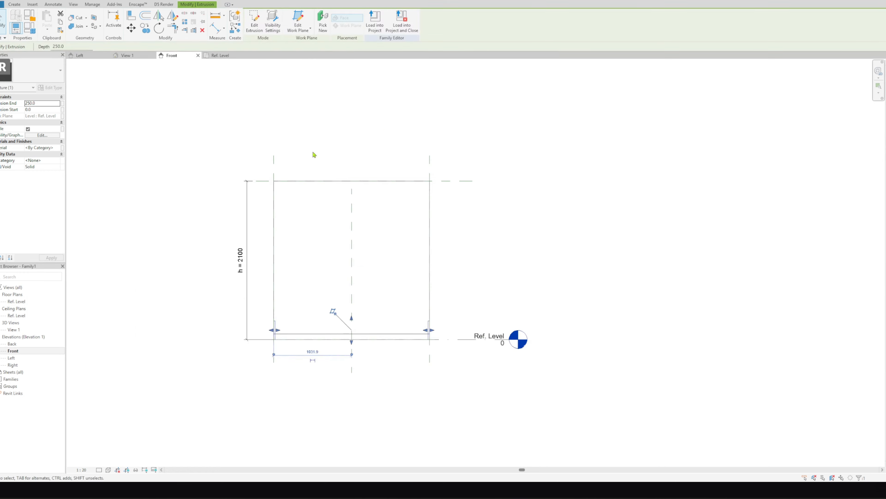
- Align and lock the side panels' upper edge to the reference plane at height h
click(314, 154)
key(a)
key(l)
scroll(288, 212, up, 2)
scroll(273, 384, up, 2)
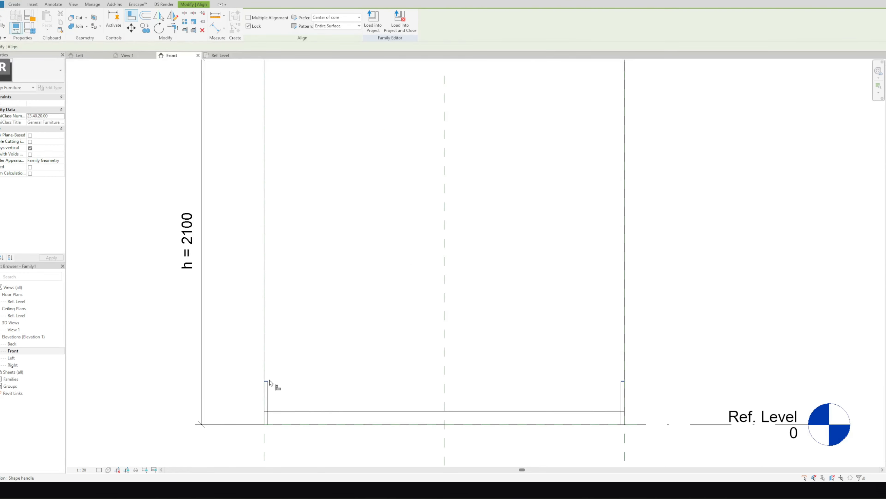
scroll(356, 321, down, 3)
scroll(345, 323, up, 2)
- Align and lock the side panels' lower edge to the top face of the base
click(303, 373)
scroll(294, 386, up, 2)
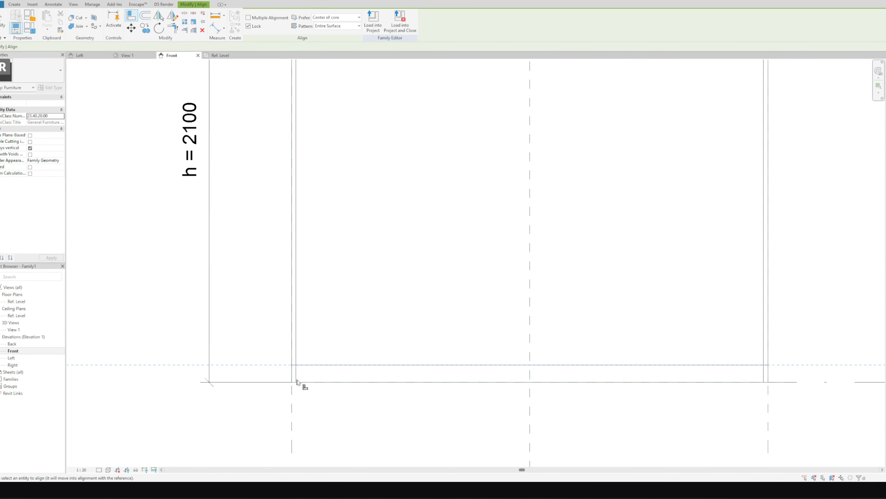
click(297, 382)
scroll(311, 289, down, 6)
key(Escape)
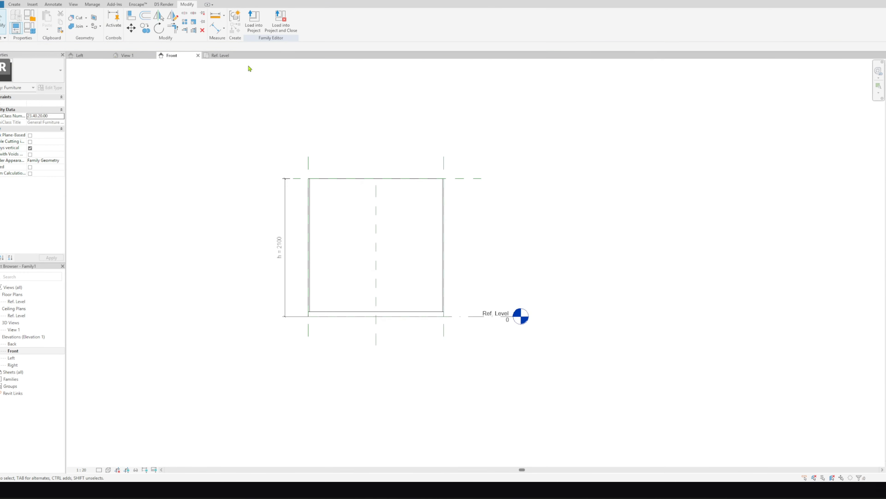
- Check the side panels in the 3D view and on the Ref. Level plan
click(122, 55)
scroll(416, 256, down, 2)
click(851, 66)
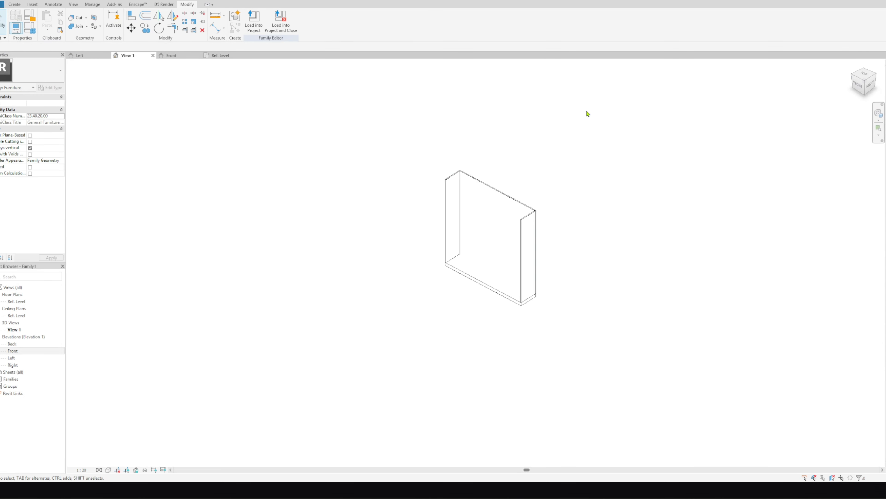
scroll(352, 157, up, 3)
click(221, 55)
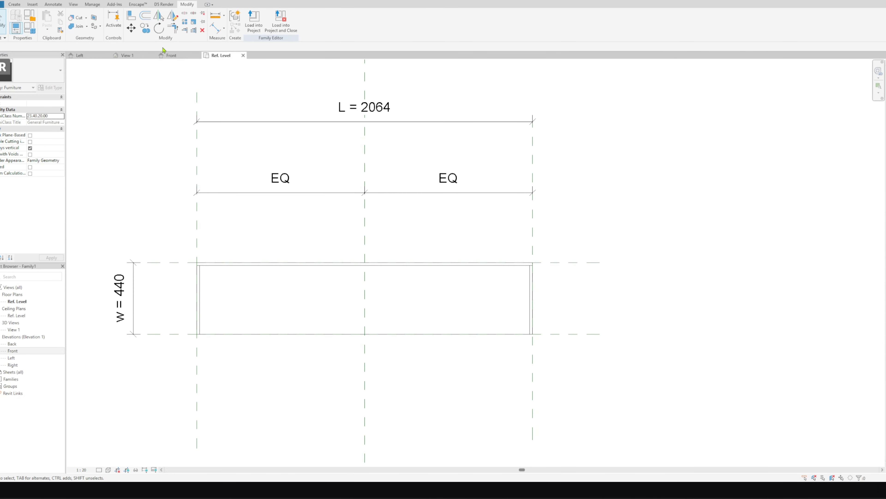
- Start an extrusion in the Front elevation and sketch a rectangle about 1820 by 260 mm between the side panels, just below height h
click(170, 55)
scroll(320, 212, up, 2)
click(14, 4)
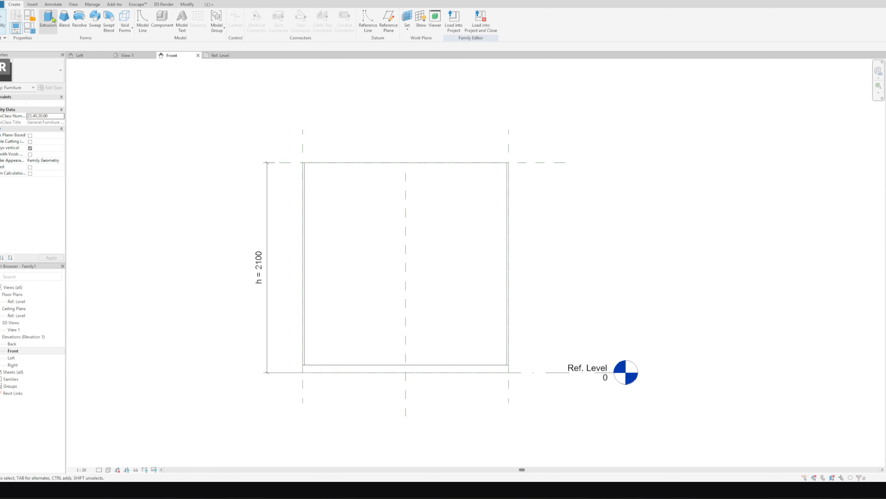
click(49, 19)
click(272, 14)
scroll(372, 182, up, 2)
click(264, 163)
click(582, 209)
key(Escape)
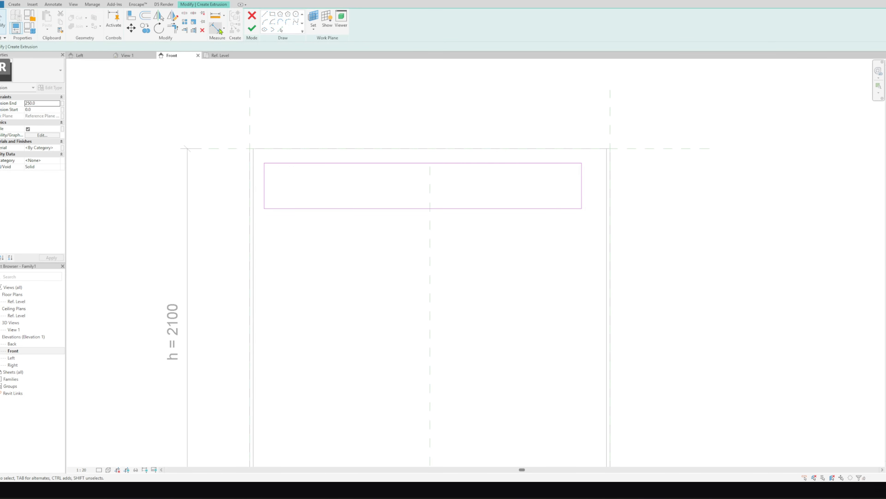
- Dimension the height of the top panel rectangle and set it to 19 mm
click(215, 29)
click(293, 163)
click(290, 209)
click(211, 201)
key(Escape)
key(Escape)
click(279, 209)
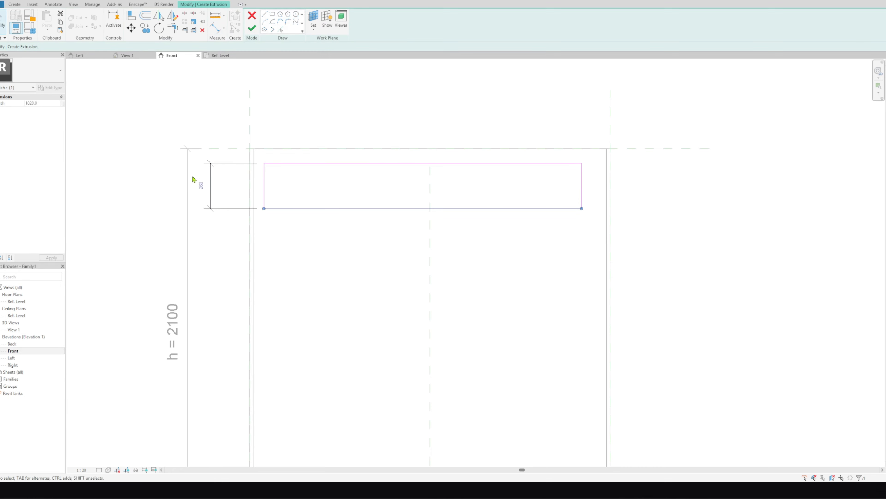
text(19)
key(Return)
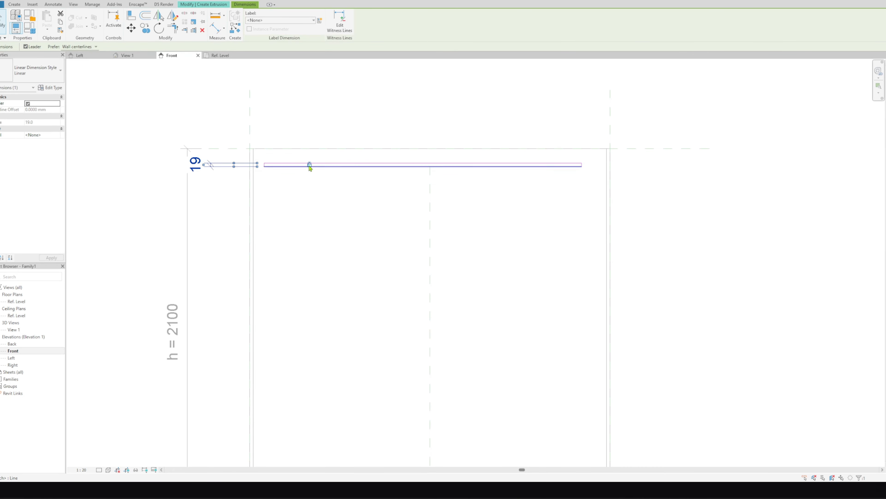
- Align and lock the top panel rectangle to the height h plane and both side panels' inner faces, and finish the extrusion
key(a)
key(l)
click(270, 163)
scroll(258, 179, up, 2)
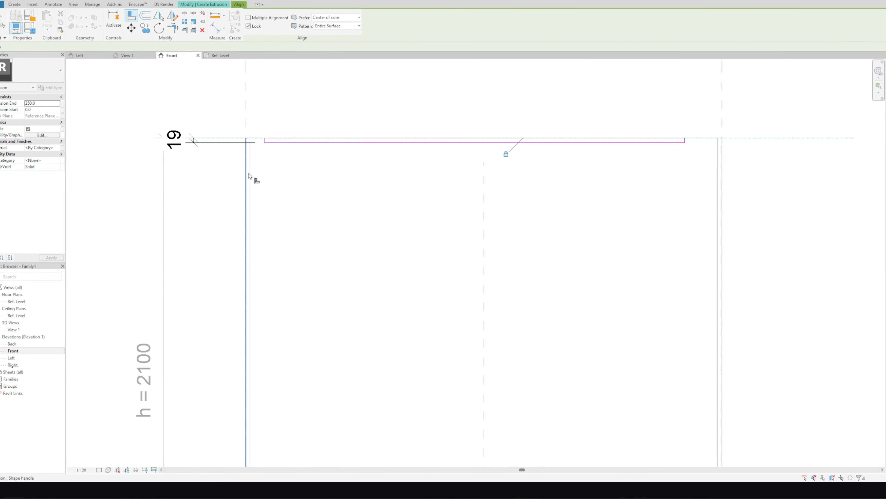
click(253, 175)
scroll(272, 142, up, 4)
click(261, 144)
scroll(293, 207, down, 6)
scroll(541, 210, up, 5)
click(595, 190)
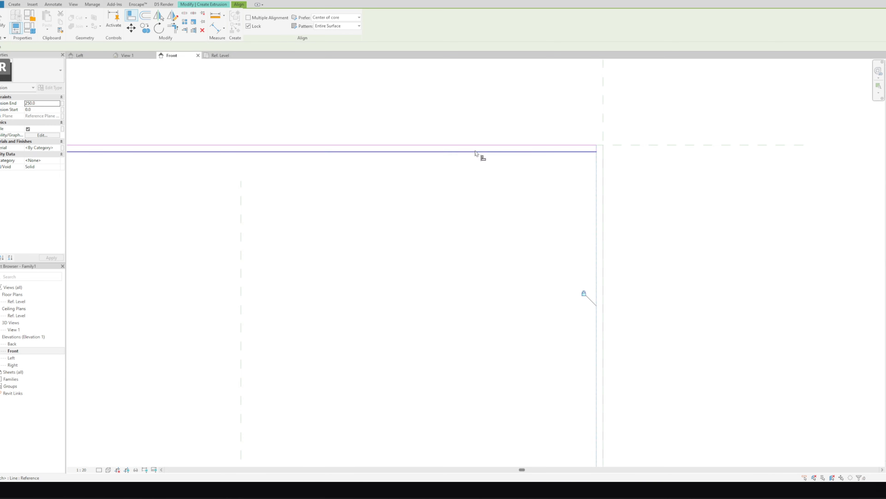
scroll(475, 151, down, 3)
key(Escape)
click(254, 29)
- In the 3D view, extend the top panel's front face flush with the front edges of the side panels
click(130, 55)
scroll(335, 174, down, 2)
key(Escape)
scroll(495, 246, up, 2)
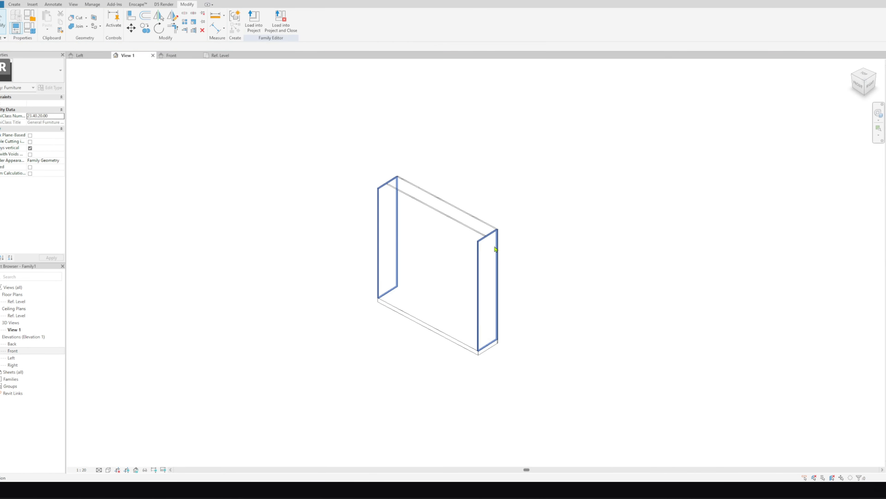
scroll(432, 275, up, 2)
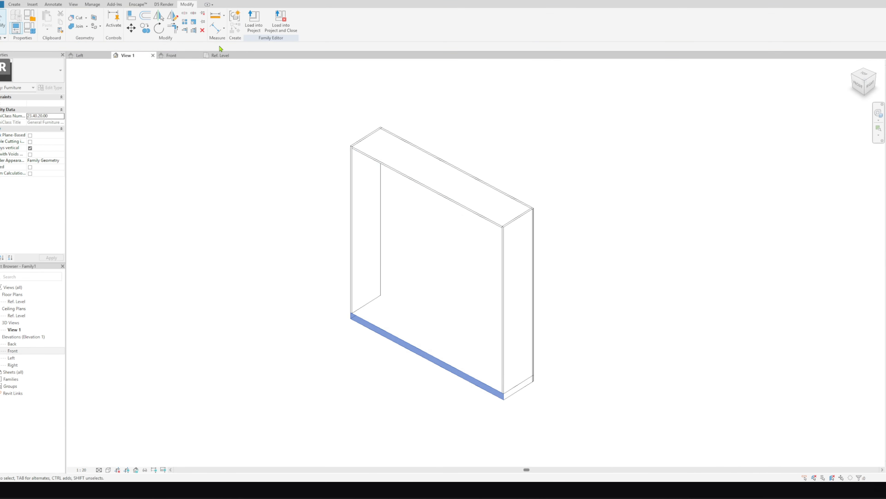
- Inspect the assembled panels in 3D from an angle and from the front
drag(859, 85, 867, 79)
scroll(572, 190, down, 2)
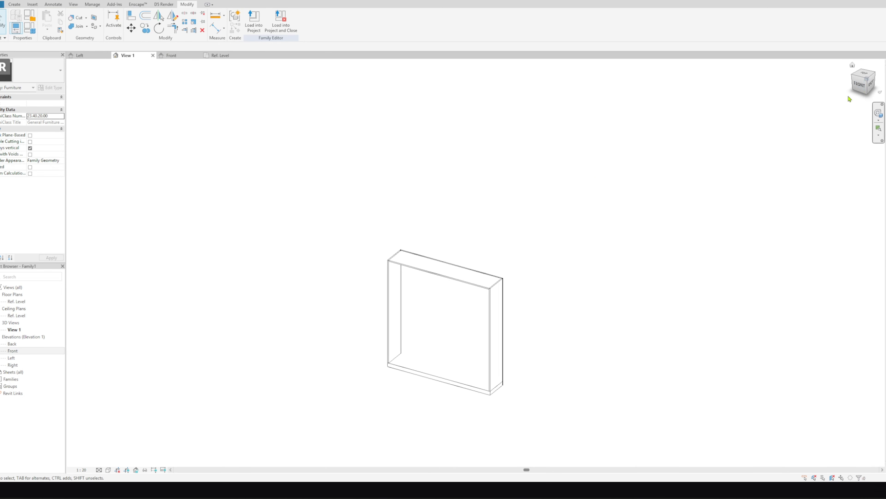
click(858, 85)
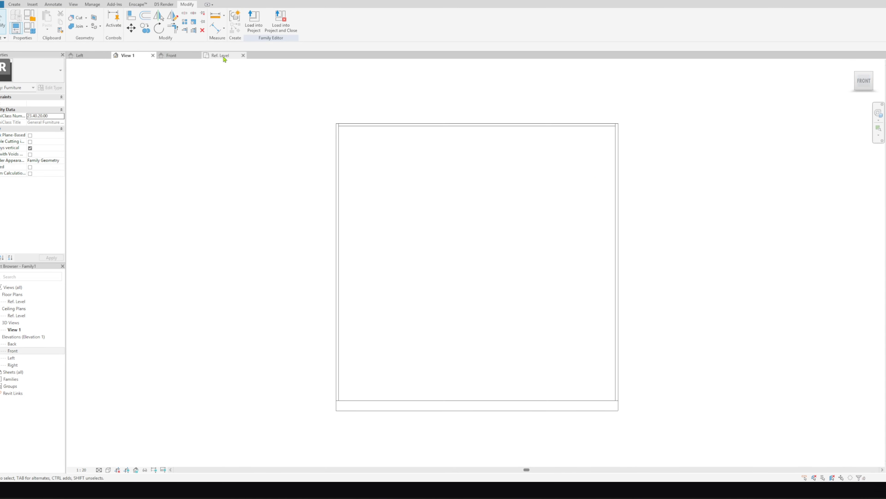
- In the Front elevation, start an extrusion and sketch a vertical divider rectangle 19 mm wide and about 1480 mm tall, left of the centre plane
click(171, 56)
click(13, 4)
click(48, 22)
scroll(465, 167, up, 2)
click(595, 115)
click(443, 115)
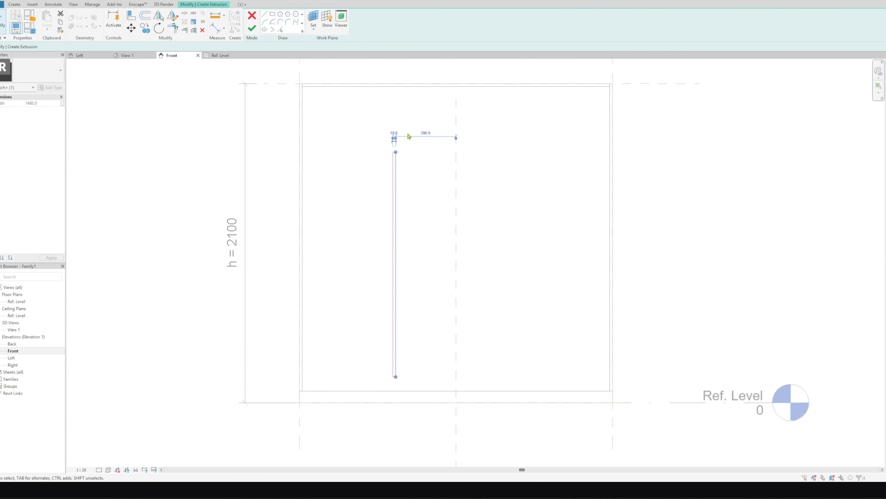
key(Escape)
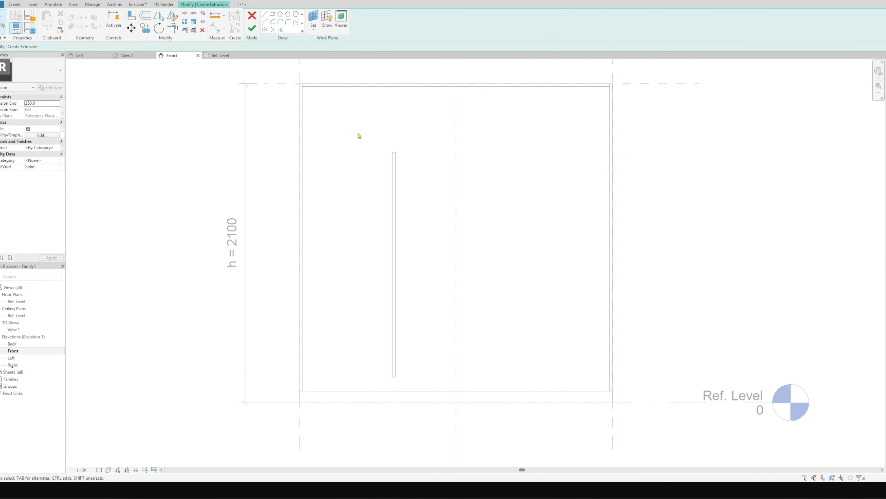
- Dimension the divider rectangle's width and lock the dimension
click(211, 29)
scroll(396, 177, up, 2)
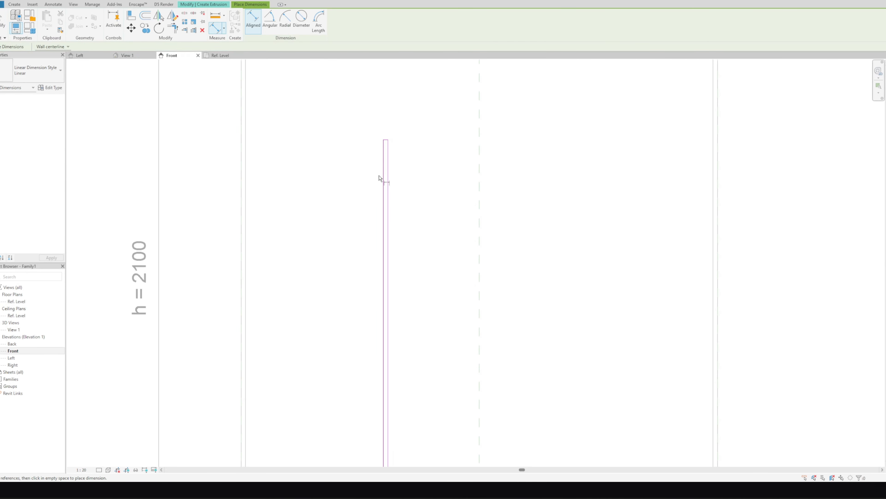
click(388, 192)
scroll(418, 231, down, 2)
click(429, 150)
key(Escape)
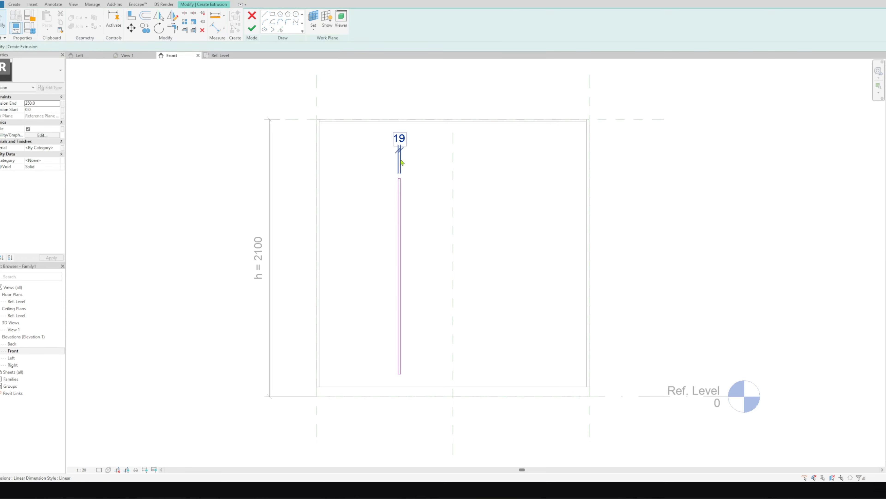
click(401, 162)
click(400, 222)
- Copy the divider rectangle with its dimension twice, to the centre plane and to the right half, and finish the extrusion
drag(363, 129, 561, 384)
click(145, 28)
scroll(412, 173, up, 4)
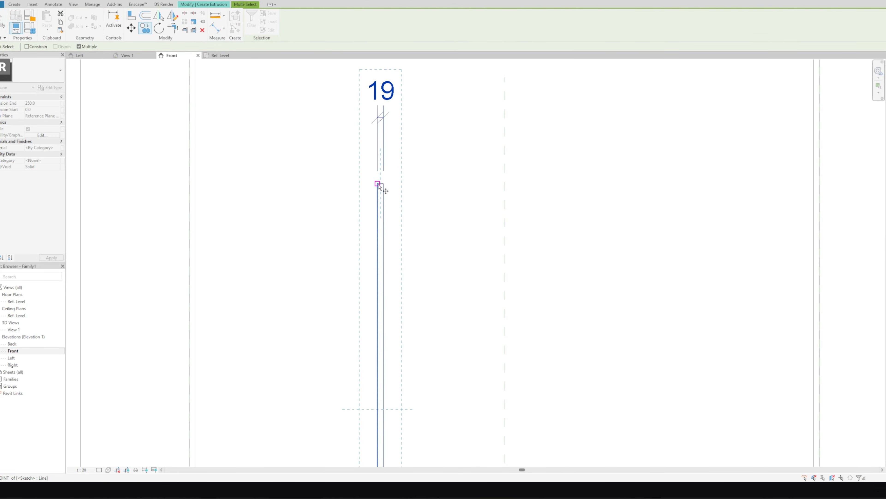
click(383, 185)
scroll(467, 175, down, 4)
middle_drag(225, 246, 414, 212)
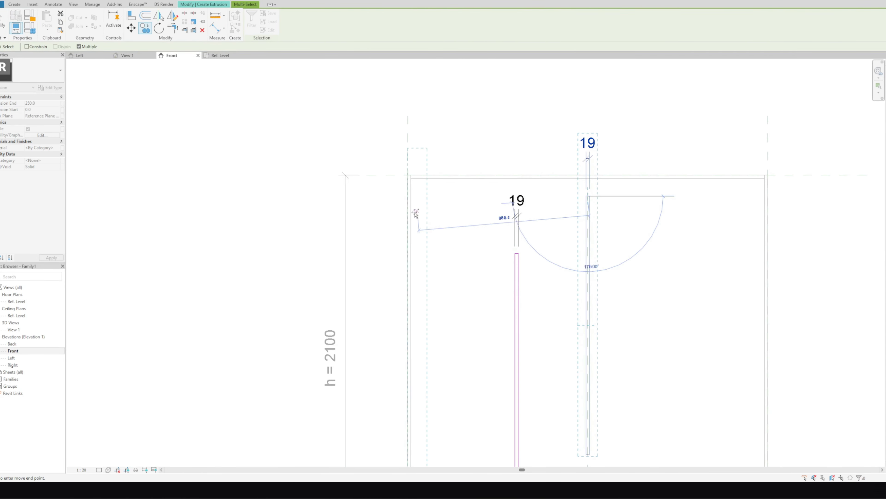
click(645, 230)
scroll(242, 104, down, 2)
click(251, 28)
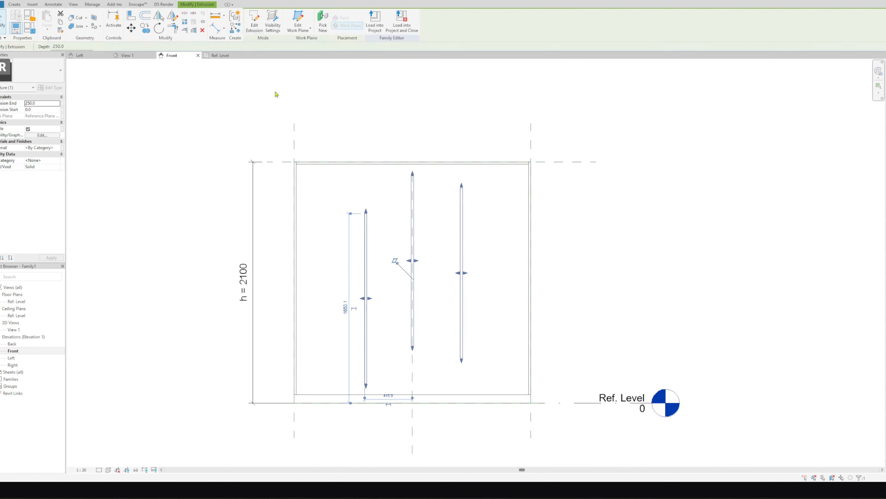
- Place one continuous aligned dimension from the left outer plane across the three dividers to the right outer plane, above the cabinet
click(216, 31)
scroll(279, 174, up, 2)
click(301, 258)
click(410, 258)
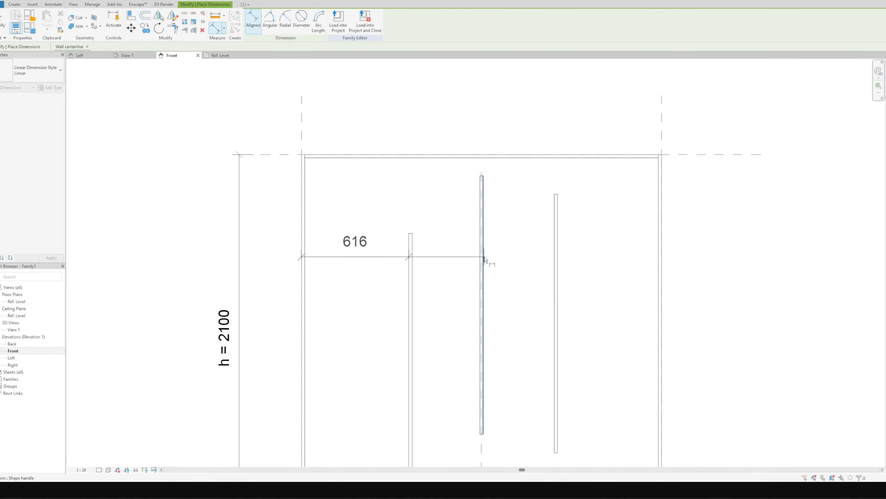
scroll(481, 261, up, 1)
scroll(481, 263, up, 2)
click(481, 269)
click(630, 290)
scroll(740, 320, down, 2)
middle_drag(740, 320, 565, 308)
click(606, 289)
scroll(441, 296, down, 2)
click(401, 141)
- Apply the EQ constraint to the divider dimension string so all four segments are equal
click(392, 103)
key(Escape)
key(Escape)
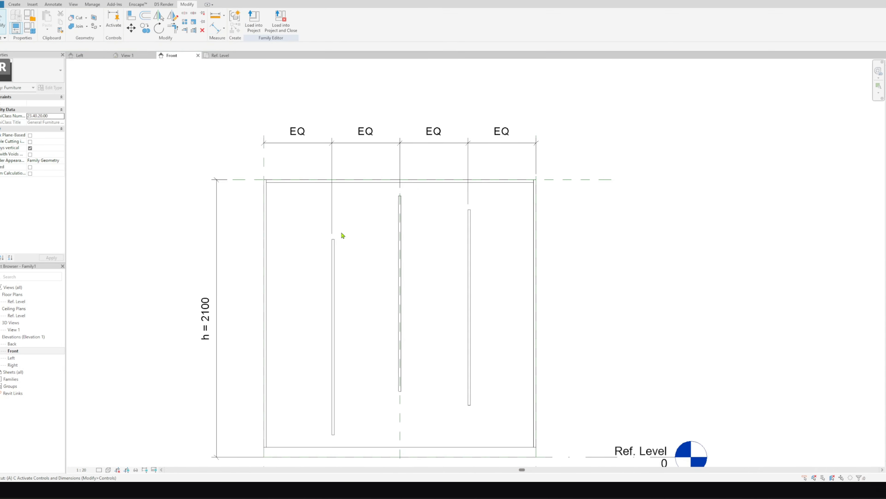
- Align the left divider's upper end with the top panel's underside and its lower end with the top of the base
key(a)
key(l)
scroll(346, 206, up, 1)
click(344, 175)
click(330, 249)
scroll(341, 292, down, 1)
middle_drag(340, 291, 390, 139)
scroll(386, 305, up, 3)
click(381, 358)
click(378, 337)
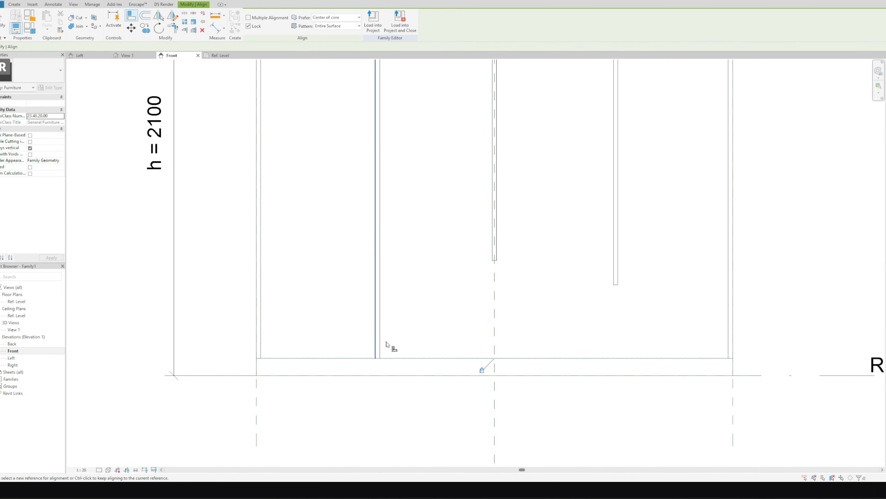
- Align the centre divider's lower end with the top of the base and its upper end with the top panel's underside
scroll(481, 275, down, 1)
middle_drag(481, 275, 439, 305)
scroll(440, 306, up, 2)
click(450, 429)
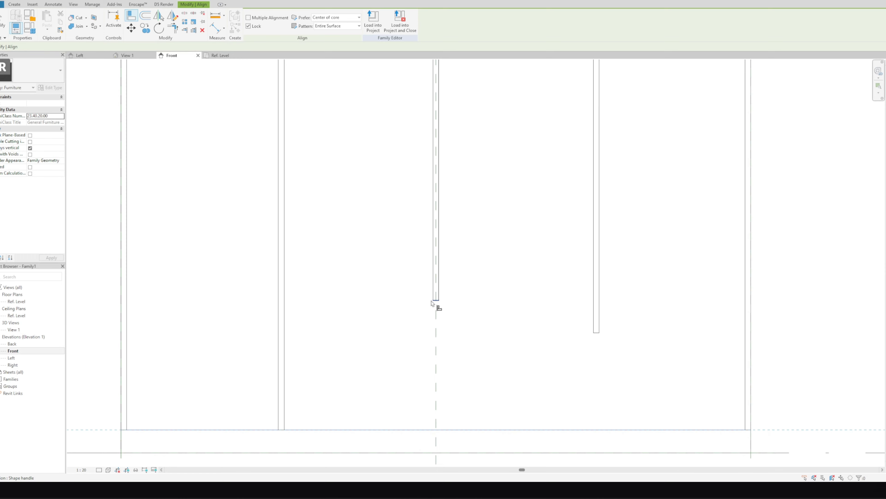
click(435, 299)
scroll(548, 273, down, 3)
middle_drag(549, 274, 437, 374)
scroll(404, 222, up, 3)
click(402, 176)
scroll(387, 190, up, 1)
click(385, 202)
scroll(352, 171, down, 2)
key(Escape)
key(Escape)
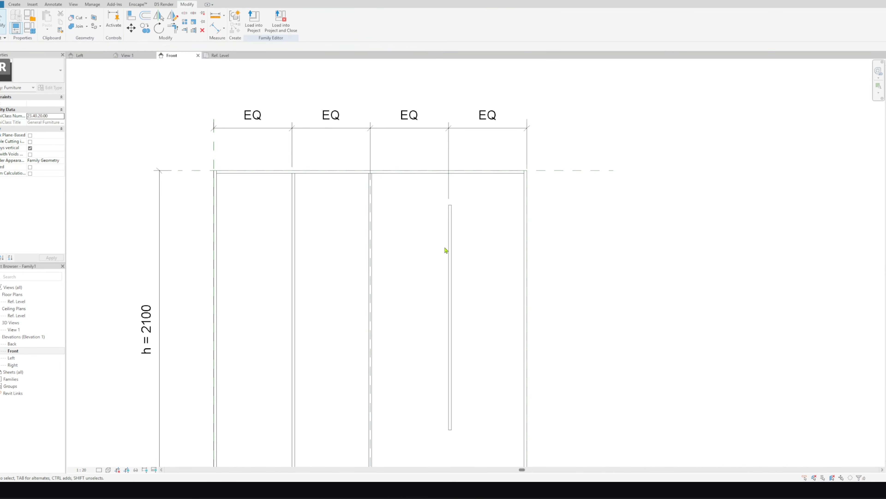
- Delete the right divider from the extrusion sketch, finish the edit and remove the invalid dimension references
click(449, 249)
click(254, 22)
drag(416, 184, 483, 431)
key(Delete)
scroll(329, 306, down, 2)
middle_drag(324, 280, 329, 267)
click(252, 28)
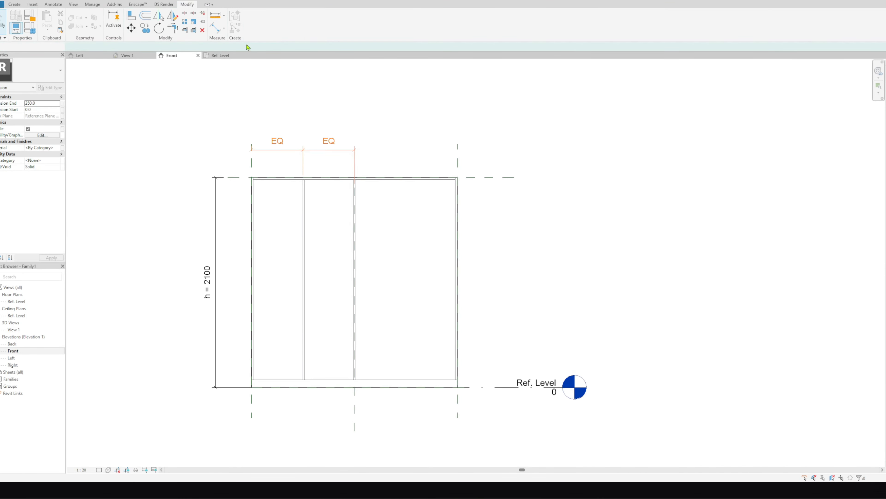
key(Escape)
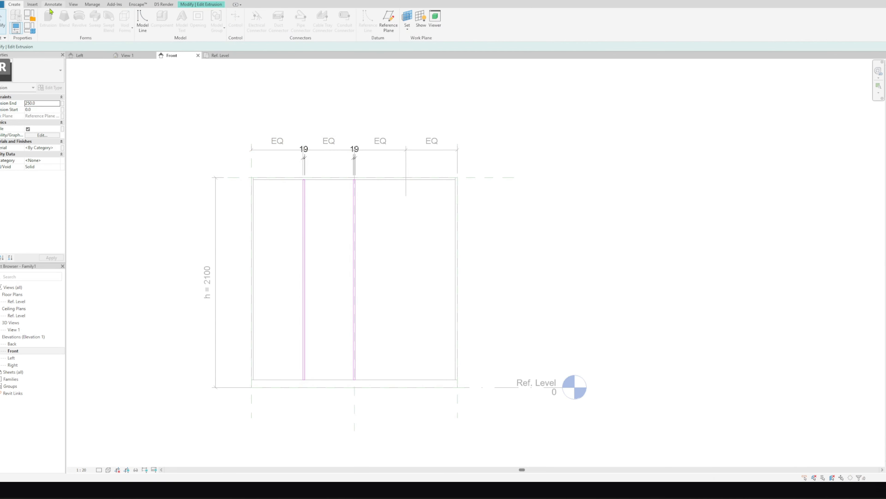
click(201, 5)
click(252, 28)
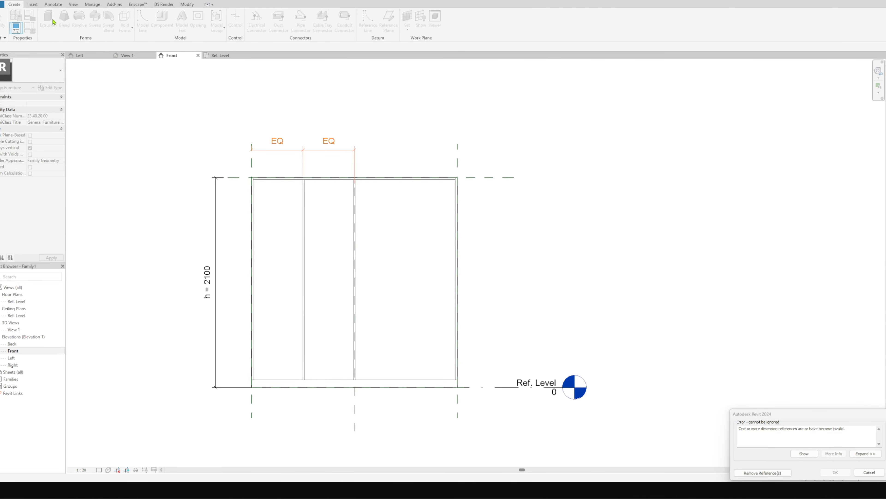
click(186, 6)
click(769, 473)
- Start a new extrusion and sketch a horizontal shelf rectangle about 1740 mm long across the dividers, 19 mm thick
click(14, 4)
click(48, 21)
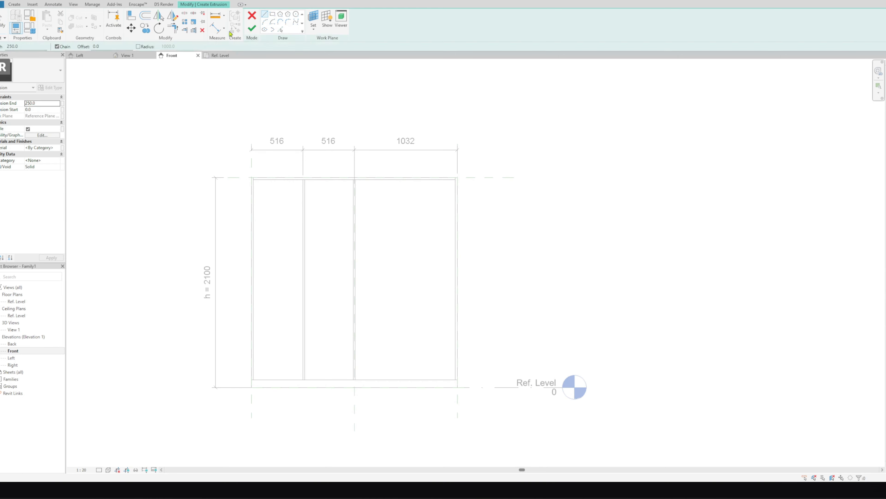
click(272, 14)
scroll(326, 244, up, 2)
click(244, 234)
click(508, 249)
key(Escape)
click(504, 249)
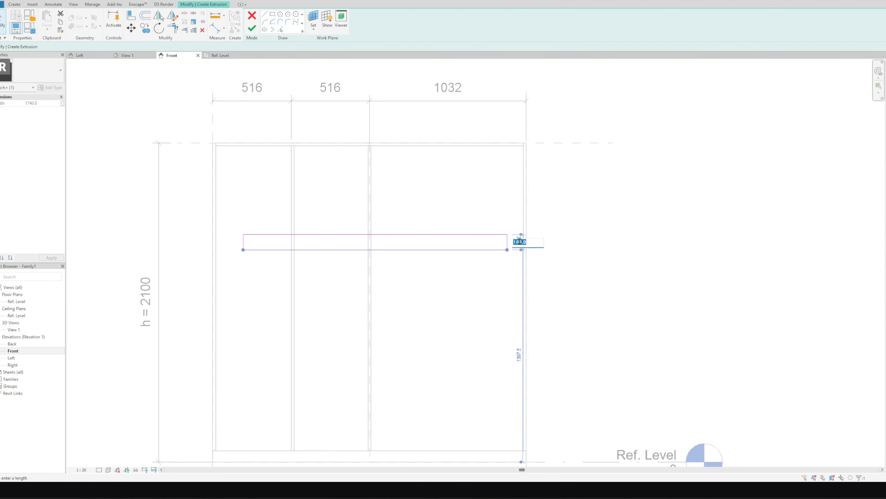
text(20)
key(Return)
scroll(519, 240, up, 1)
key(Escape)
- Dimension the shelf rectangle's thickness beside its left end and finish the extrusion
click(213, 28)
scroll(183, 215, up, 2)
click(242, 248)
click(240, 252)
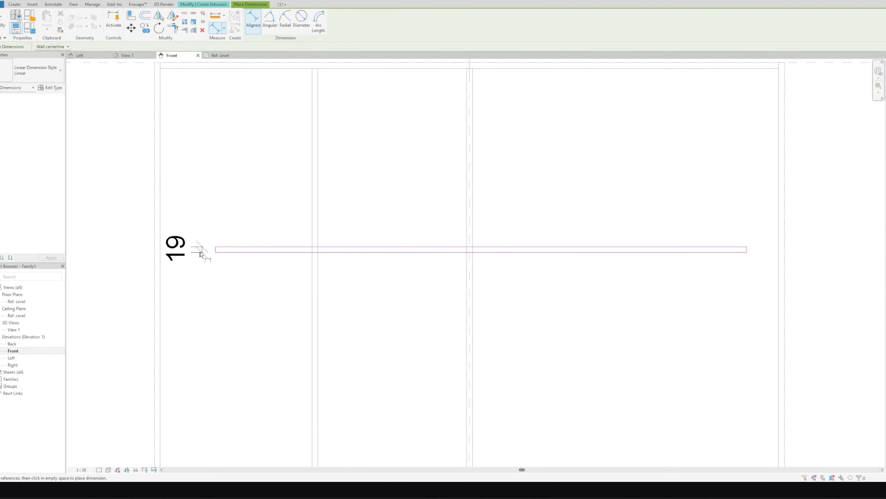
click(201, 251)
scroll(294, 308, down, 3)
key(Escape)
key(Escape)
click(251, 28)
- Try an EQ aligned dimension string from the left outer plane across the left and centre dividers to the centre plane
click(160, 69)
click(215, 28)
scroll(231, 157, up, 1)
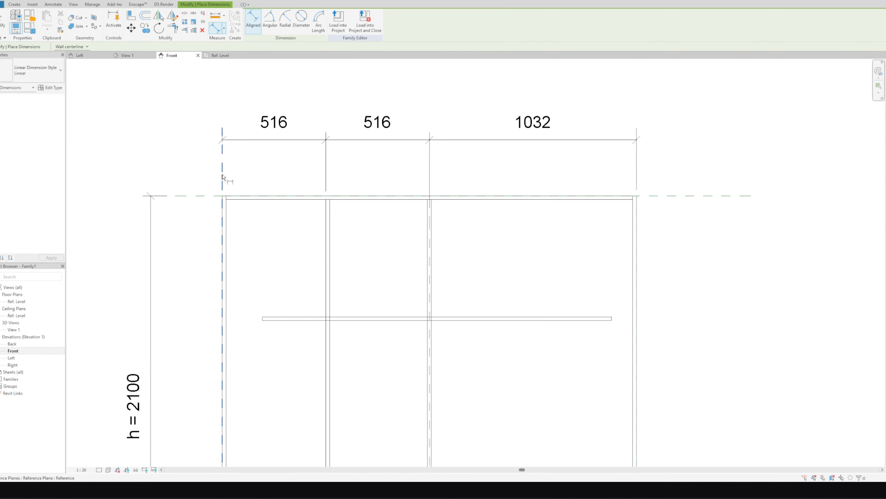
click(224, 185)
click(326, 249)
click(426, 248)
scroll(429, 247, up, 2)
click(429, 247)
scroll(305, 351, down, 2)
click(302, 232)
click(277, 186)
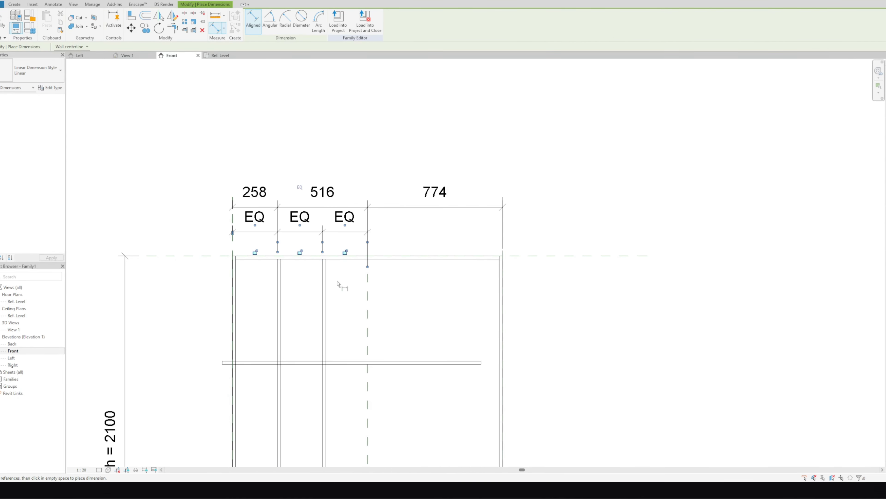
- Undo the EQ constraint and the dimension string just placed above the left half of the cabinet
key(Escape)
key(Escape)
middle_drag(338, 282, 330, 249)
key(ctrl+z)
scroll(373, 244, up, 1)
click(372, 245)
scroll(371, 255, up, 2)
key(Escape)
scroll(267, 233, down, 1)
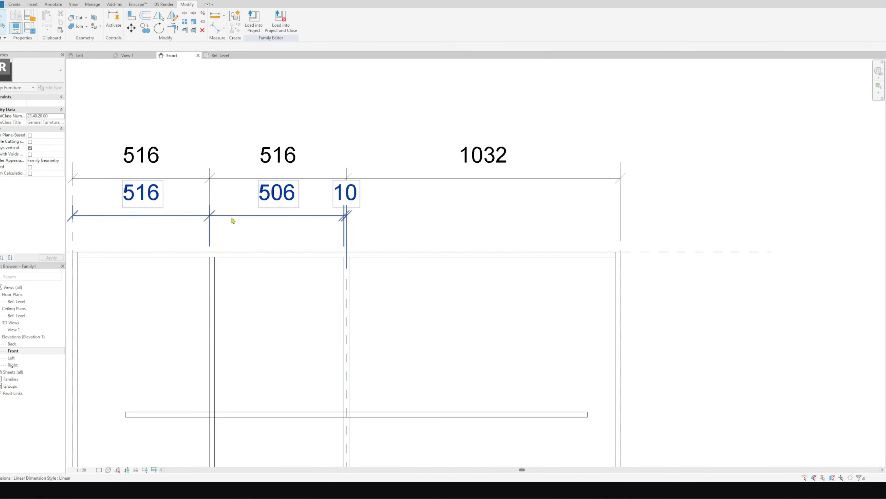
key(ctrl+z)
- Dimension the offset between the centre plane and the left face of the centre divider
click(215, 29)
scroll(347, 269, up, 1)
click(346, 285)
click(344, 304)
click(384, 199)
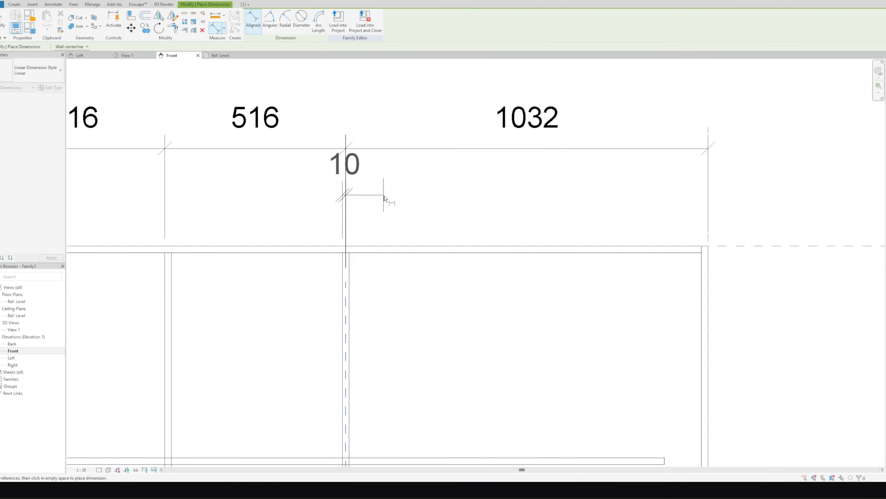
middle_drag(332, 268, 438, 266)
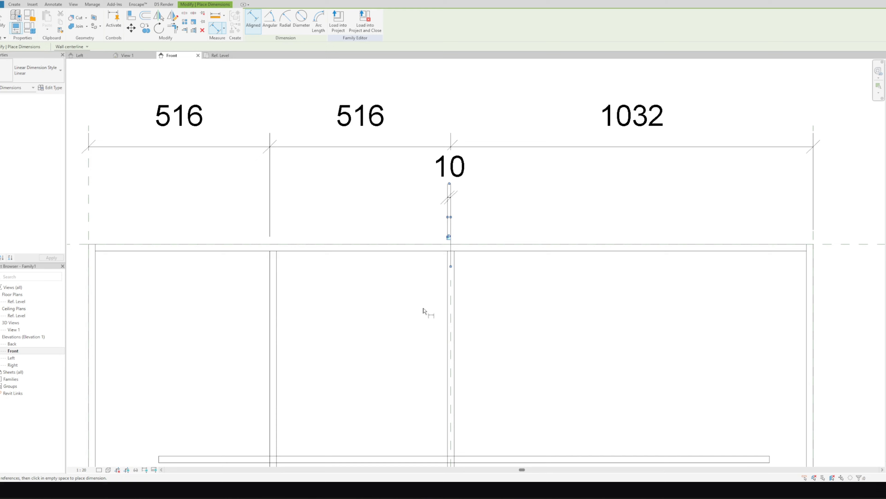
- Dimension from the centre divider's left face across the left divider to the left outer plane and apply EQ
click(448, 312)
click(270, 314)
click(89, 333)
click(158, 216)
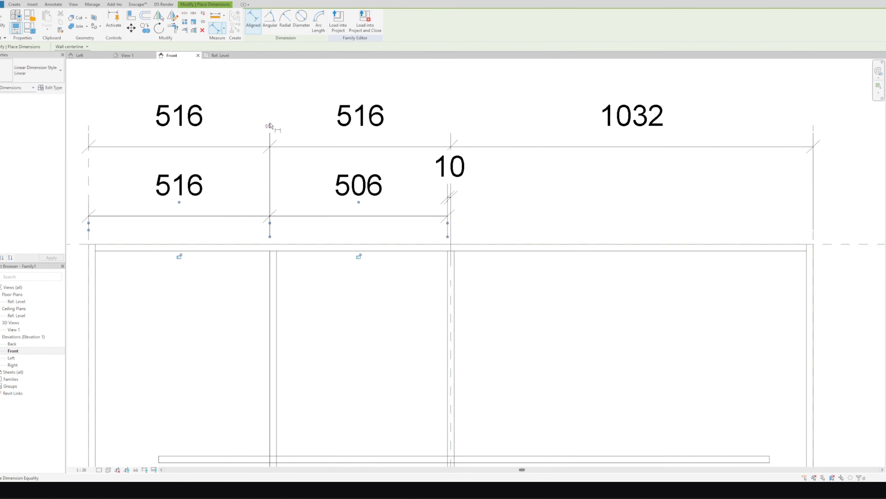
click(270, 126)
key(Escape)
key(Escape)
- Extend the shelf to both sides, aligning its ends with the inner faces of the side panels
scroll(288, 256, down, 3)
middle_drag(269, 282, 292, 244)
scroll(260, 297, up, 2)
drag(261, 297, 238, 296)
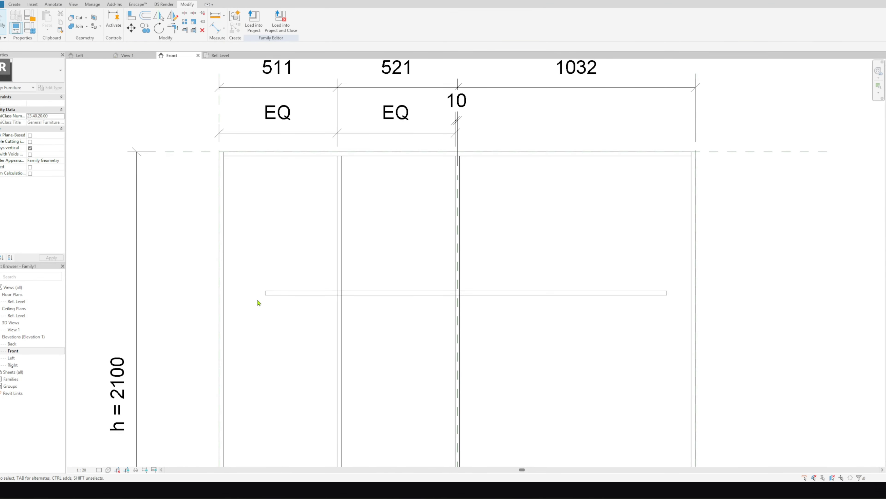
key(a)
key(l)
middle_drag(705, 329, 511, 308)
scroll(513, 305, up, 1)
click(490, 287)
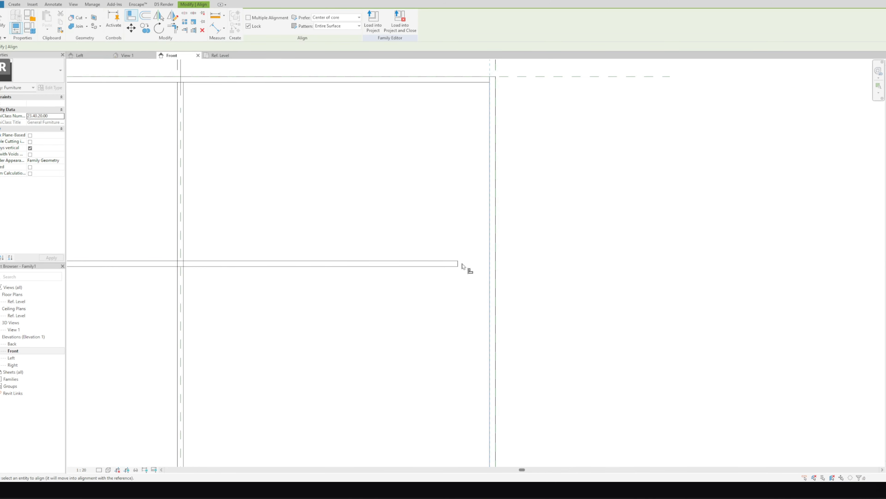
click(458, 264)
scroll(462, 266, down, 2)
middle_drag(253, 269, 398, 228)
key(Escape)
key(Escape)
- Dimension from the top panel's underside to the shelf's upper face and set the distance to 1200 mm
drag(398, 224, 449, 282)
key(d)
key(i)
click(340, 133)
click(340, 282)
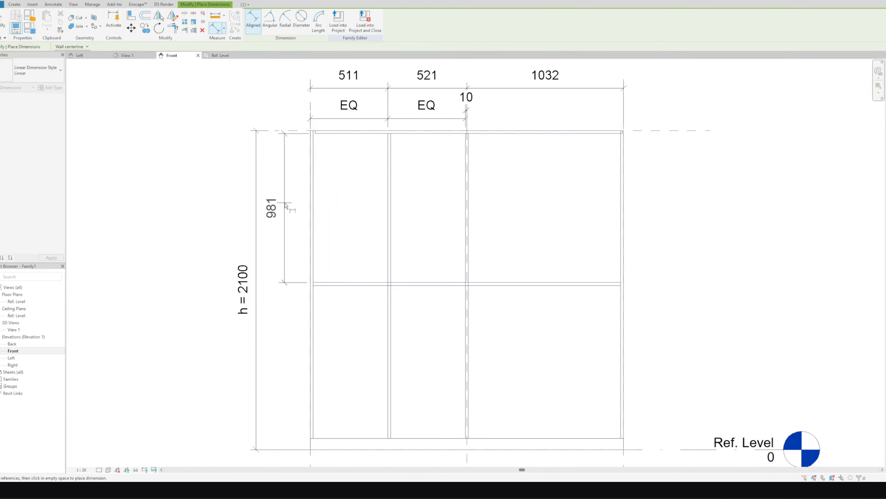
click(287, 206)
key(Escape)
key(Escape)
click(330, 283)
click(278, 206)
text(1200)
key(Return)
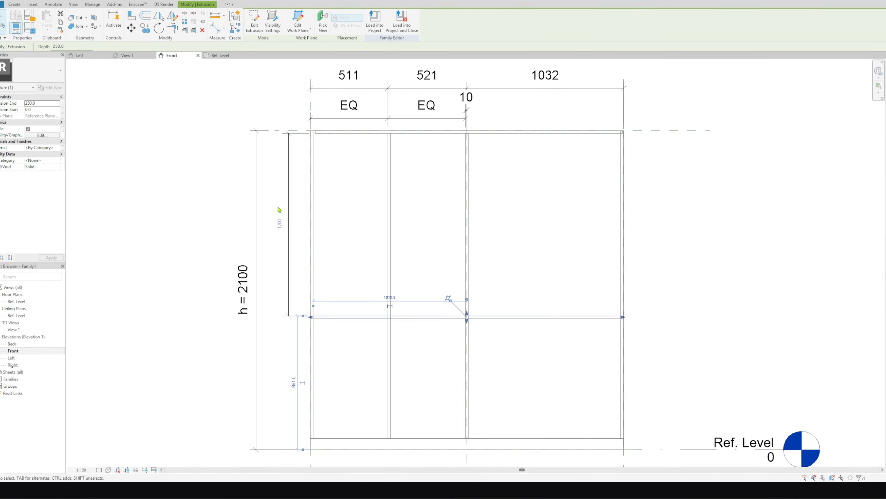
key(Escape)
- Align the panel edges at the cabinet's upper-left corner
scroll(328, 134, up, 3)
key(a)
key(l)
click(293, 145)
click(298, 138)
- Copy the shelf twice downward with multiple copies, the first 300 mm below and the second about 320 mm lower
click(346, 358)
key(c)
key(o)
scroll(338, 376, up, 2)
middle_drag(338, 376, 334, 239)
click(276, 203)
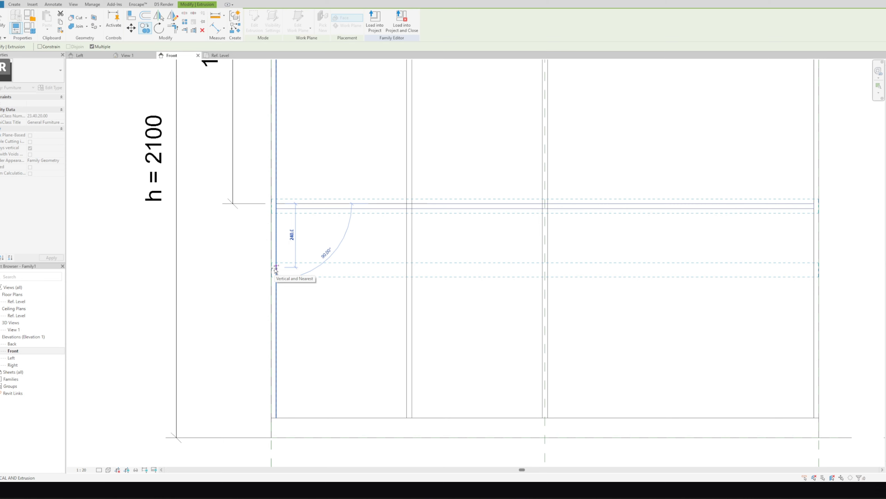
text(300)
key(Return)
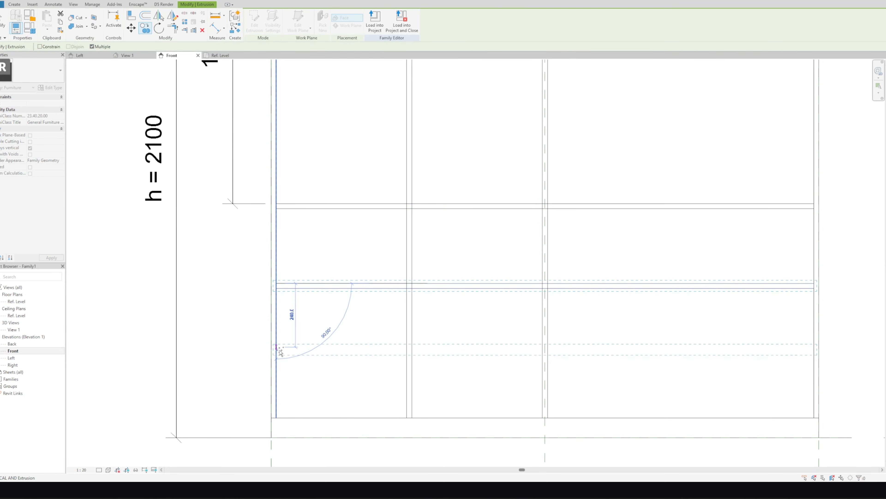
click(276, 368)
- Place one aligned dimension string from the upper shelf's underside across the two lower shelves to the top of the base
key(d)
key(i)
click(307, 209)
click(311, 283)
click(315, 368)
click(311, 418)
click(212, 310)
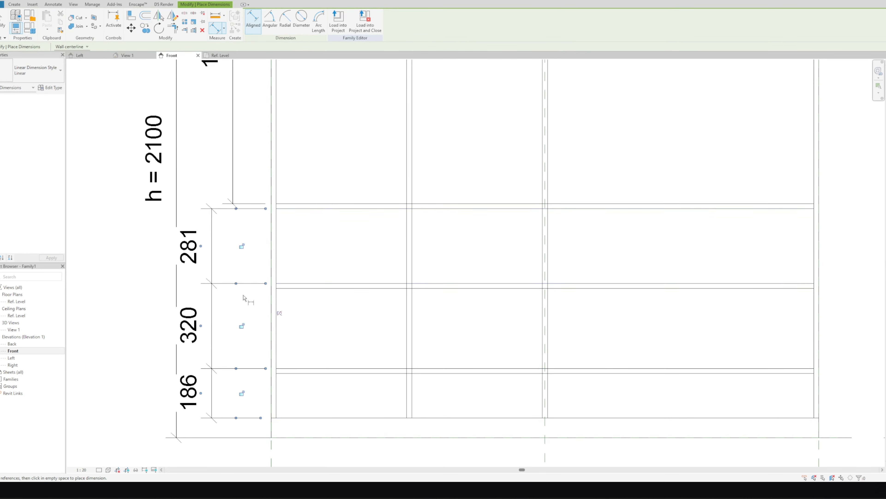
- Try to equalise the shelf gaps with EQ and set the distance above the upper shelf to 1200 mm, and undo it
click(279, 314)
key(Escape)
key(Escape)
click(304, 286)
click(255, 159)
text(1200)
key(Return)
click(762, 474)
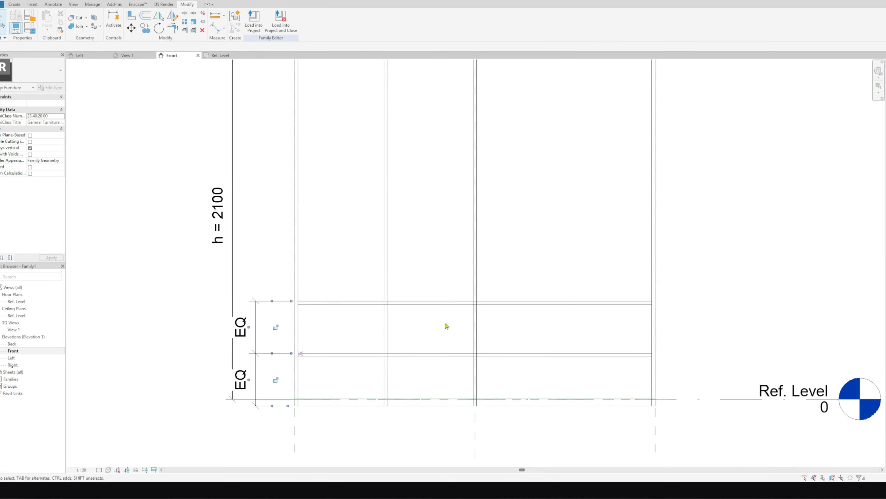
key(ctrl+z)
- Set the distance from the top panel to the upper shelf to 1200 mm and lock that dimension
click(300, 285)
click(260, 159)
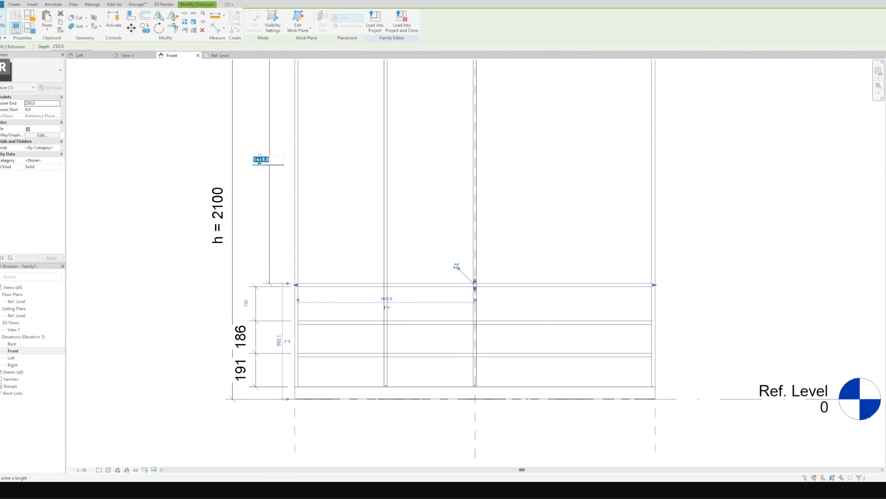
text(1200)
key(Return)
key(Escape)
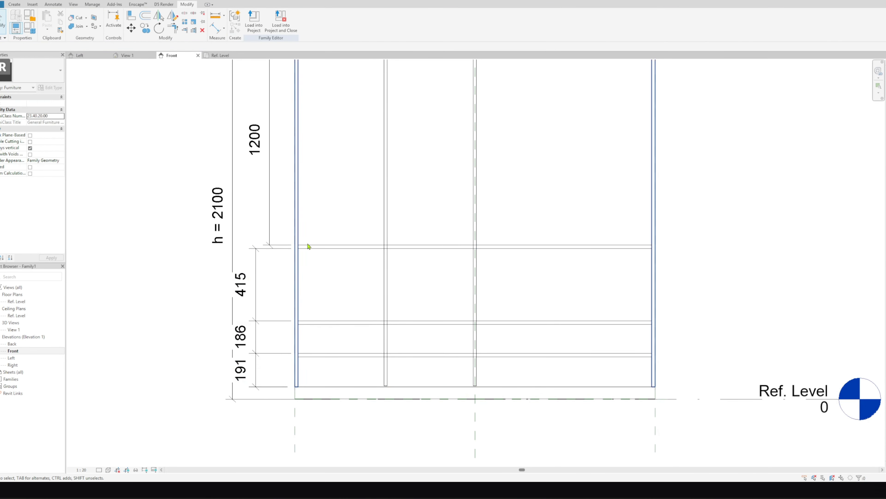
click(289, 143)
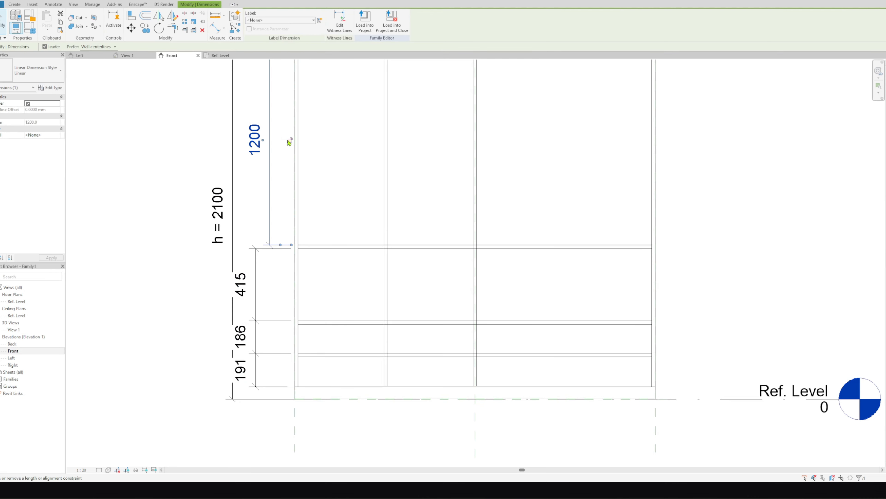
- Equalise the three gaps between the upper shelf and the base by applying EQ to their dimension string
click(340, 247)
click(324, 307)
click(279, 322)
click(301, 321)
click(338, 323)
scroll(341, 321, down, 2)
middle_drag(337, 321, 315, 383)
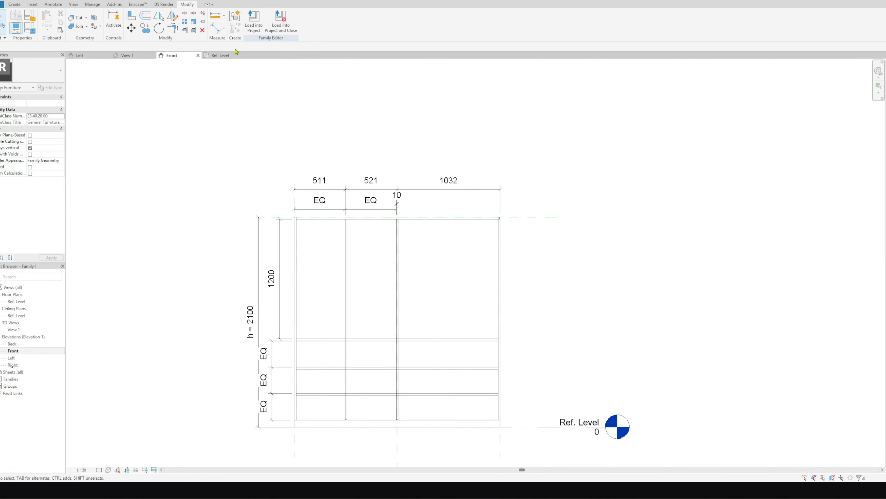
- In the 3D view, align and lock the front faces of the upper and middle shelves to the side panel's front face
click(127, 55)
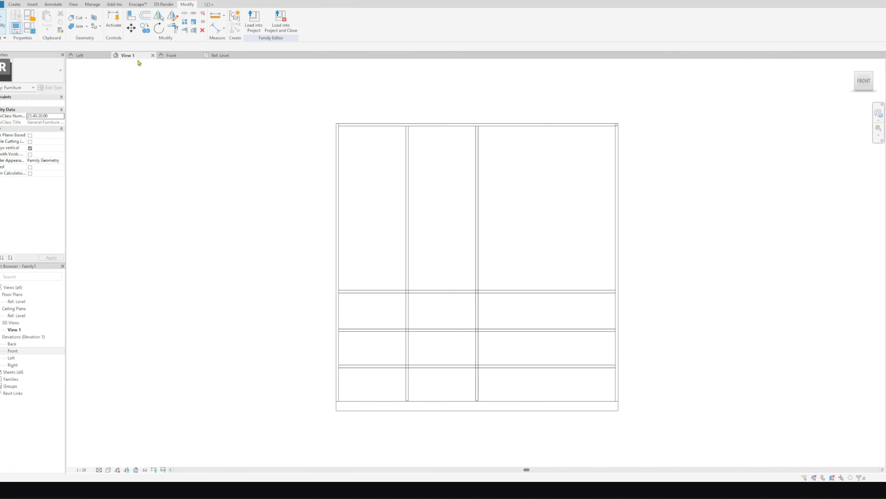
click(854, 82)
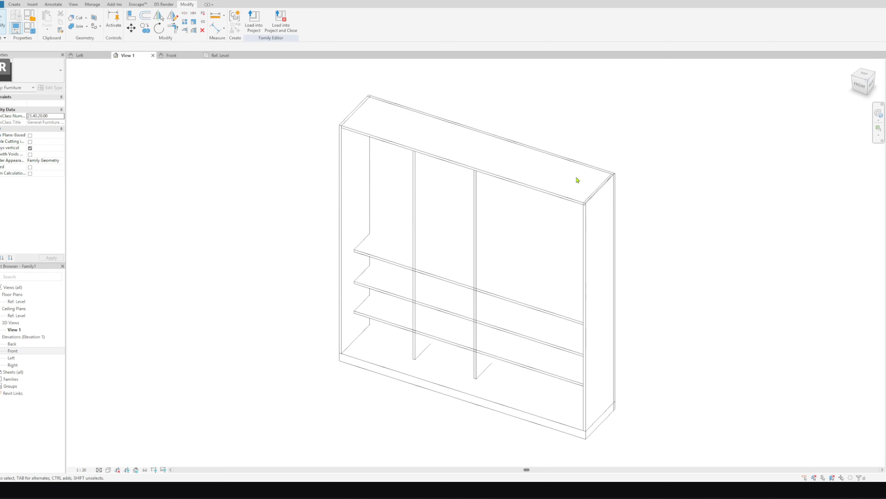
scroll(335, 244, up, 2)
click(344, 265)
click(367, 255)
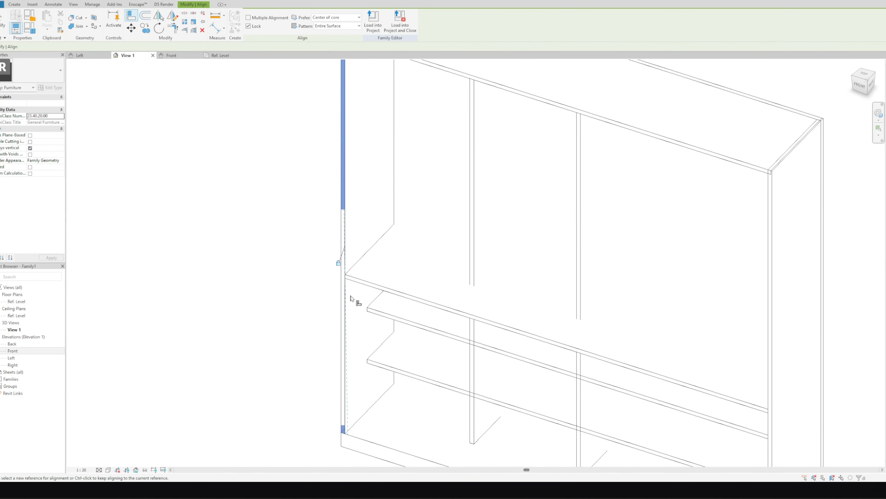
click(344, 304)
click(367, 310)
- Align and lock the lowest shelf's and the dividers' front faces to the side panel's front face
middle_drag(335, 387, 333, 248)
click(343, 248)
click(368, 224)
click(344, 241)
click(474, 202)
key(Escape)
key(Escape)
scroll(422, 353, down, 2)
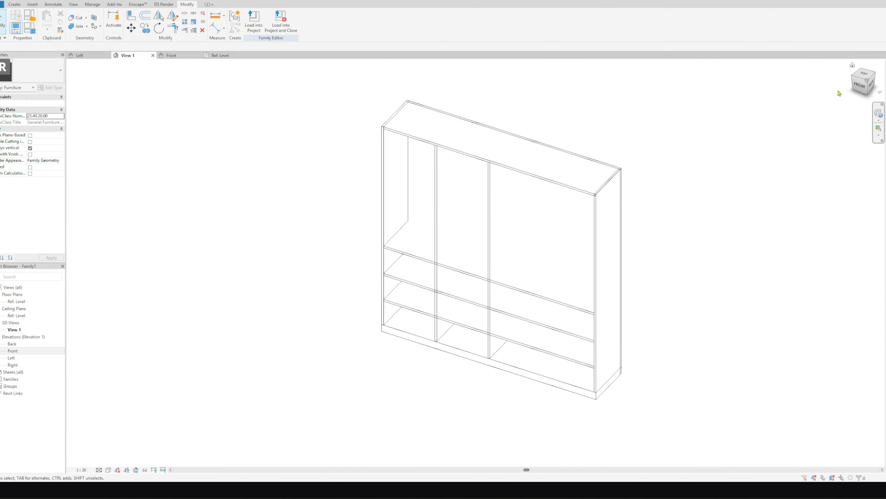
- In the Front view, copy the centre reference plane about 599 mm to the right, into the cabinet's right half
click(861, 88)
click(178, 55)
click(423, 304)
key(Escape)
scroll(425, 308, up, 2)
click(422, 317)
key(c)
key(o)
click(422, 312)
scroll(307, 182, down, 3)
middle_drag(192, 260, 306, 245)
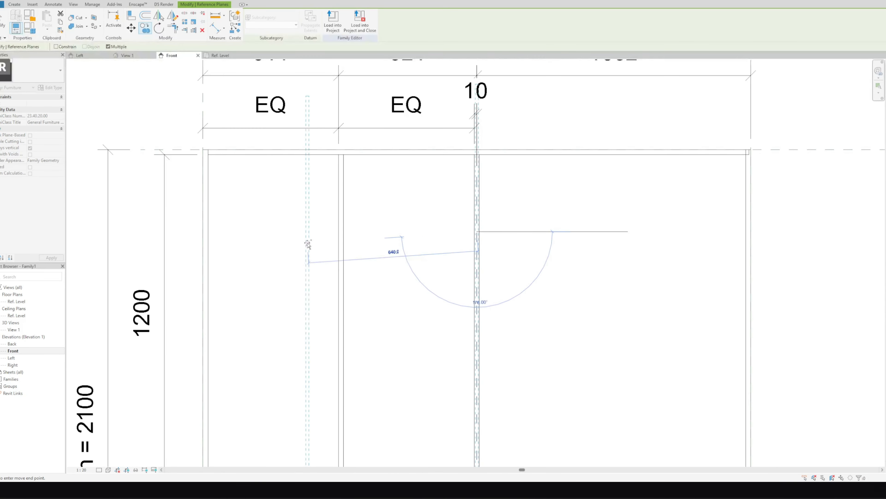
click(638, 234)
scroll(459, 242, down, 2)
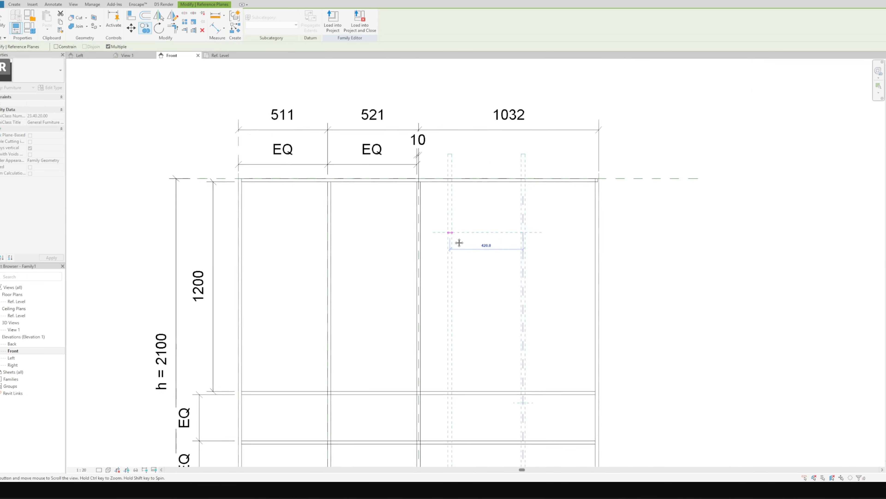
key(Escape)
- Place one aligned dimension string below the cabinet across all five vertical reference planes and equalise it with EQ
scroll(326, 221, up, 2)
scroll(326, 223, down, 3)
middle_drag(300, 370, 324, 158)
key(d)
key(i)
scroll(311, 262, up, 2)
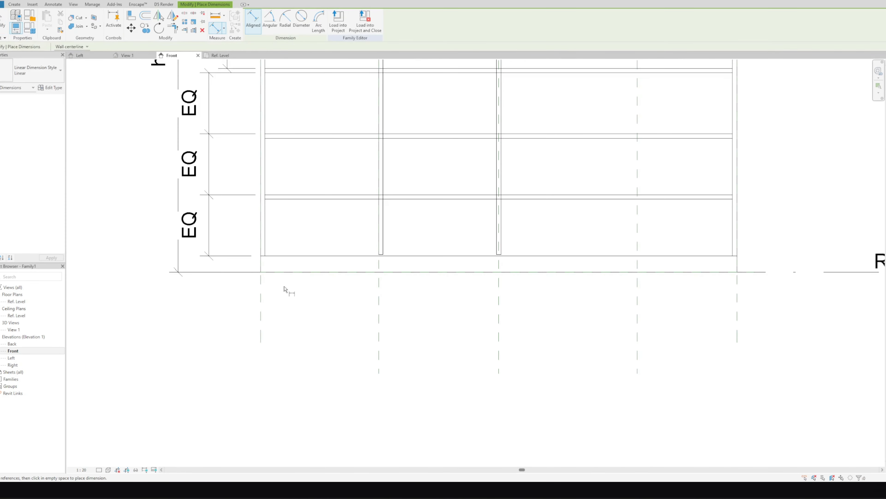
click(261, 292)
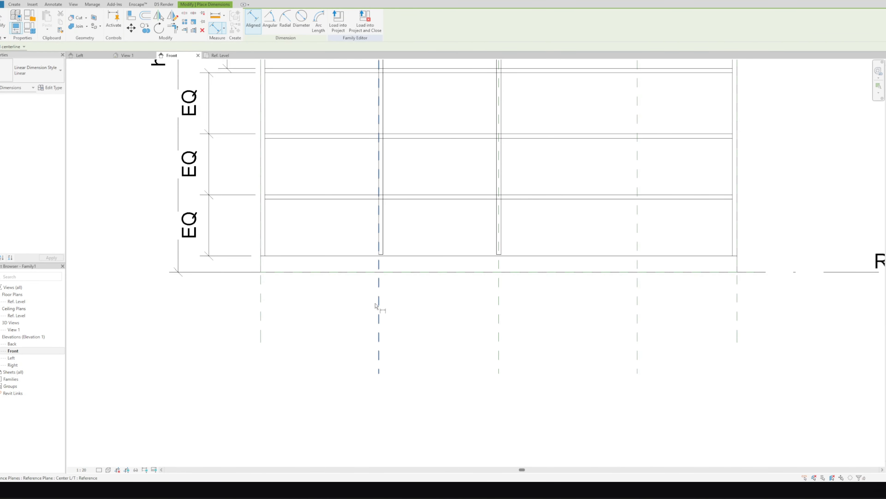
click(379, 295)
click(498, 294)
click(637, 294)
click(737, 296)
click(702, 305)
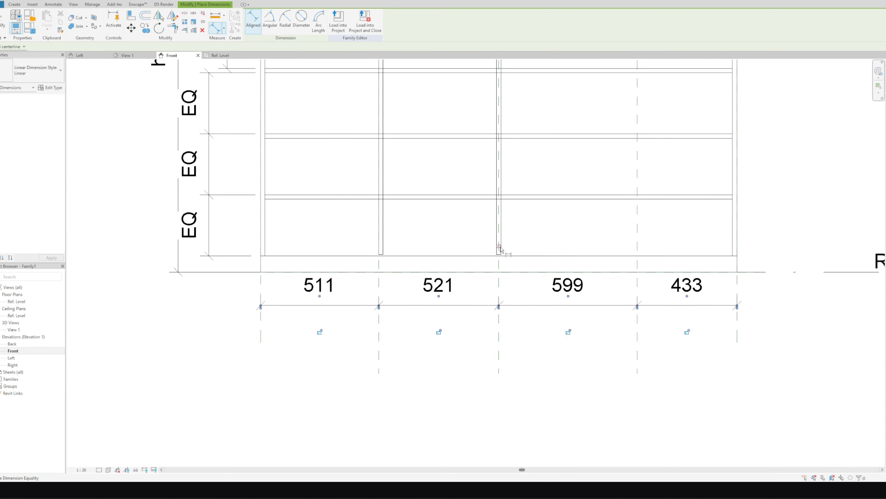
click(499, 247)
scroll(456, 292, down, 4)
key(Escape)
key(Escape)
- In the 3D view, start a solid extrusion with the cabinet's front face picked as the work plane
click(138, 58)
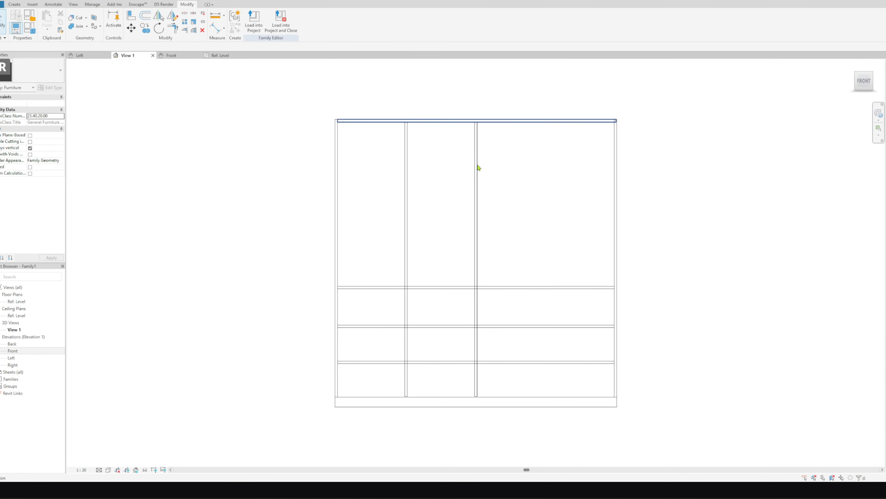
click(872, 76)
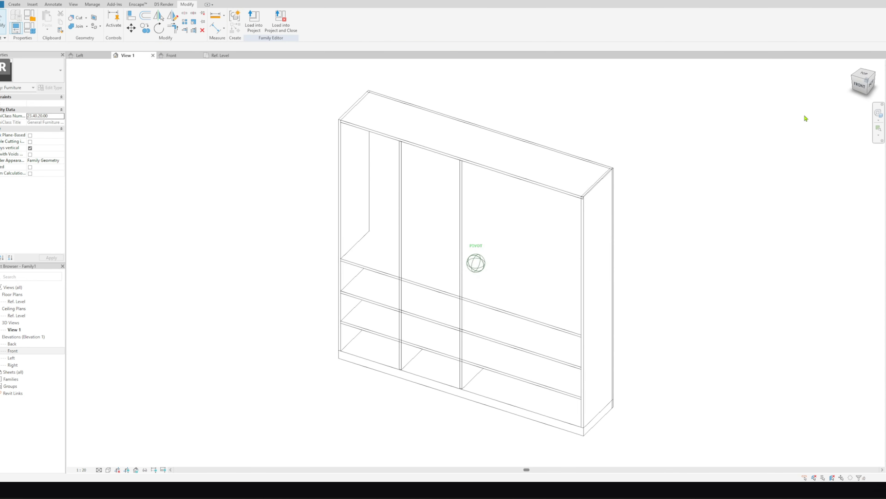
click(14, 4)
click(47, 19)
click(313, 29)
click(328, 56)
scroll(340, 119, up, 3)
click(337, 124)
scroll(524, 210, down, 2)
middle_drag(523, 210, 400, 62)
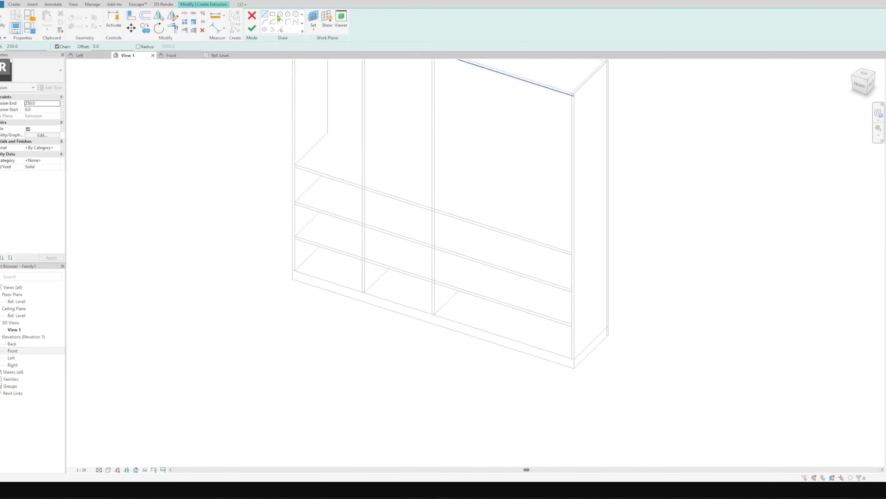
- In the Front view, sketch a rectangle covering the whole cabinet front from its top edge to the top of the base
click(860, 85)
click(272, 14)
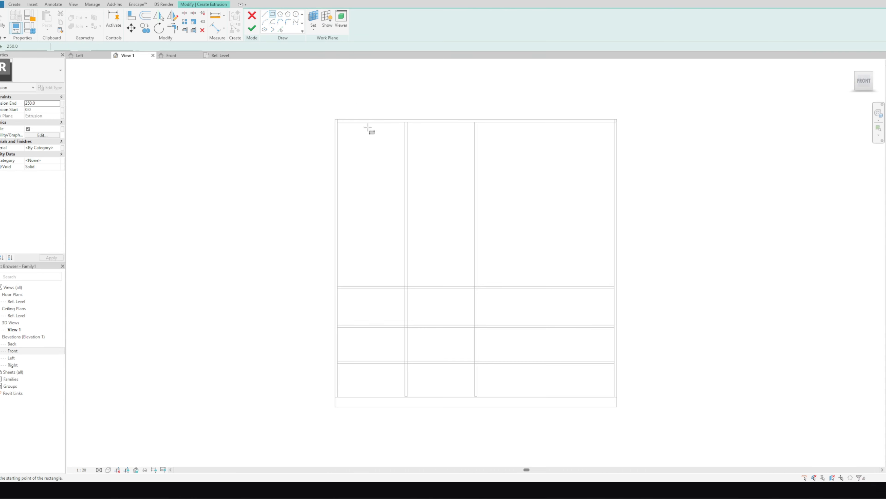
scroll(371, 134, up, 3)
middle_drag(371, 134, 362, 97)
scroll(349, 91, down, 2)
click(194, 56)
scroll(384, 140, up, 3)
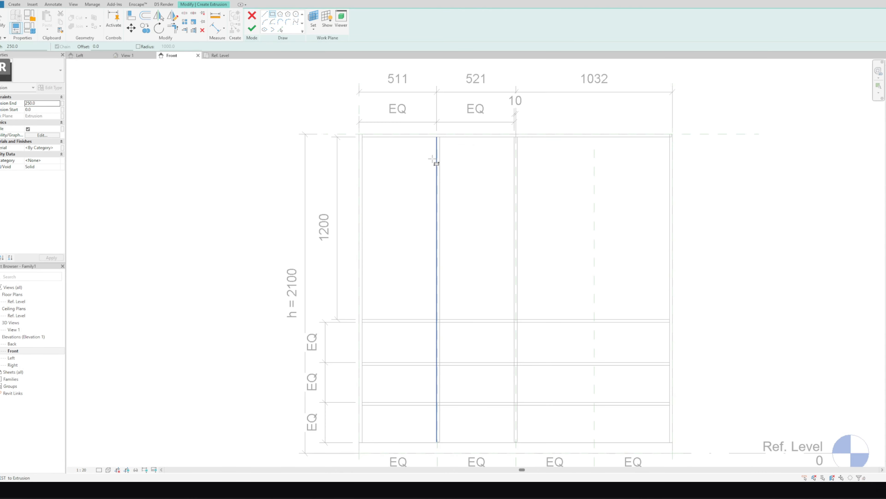
click(354, 141)
scroll(523, 161, down, 1)
middle_drag(600, 259, 492, 61)
scroll(575, 177, down, 1)
click(609, 261)
key(Escape)
scroll(478, 264, down, 3)
scroll(449, 132, up, 3)
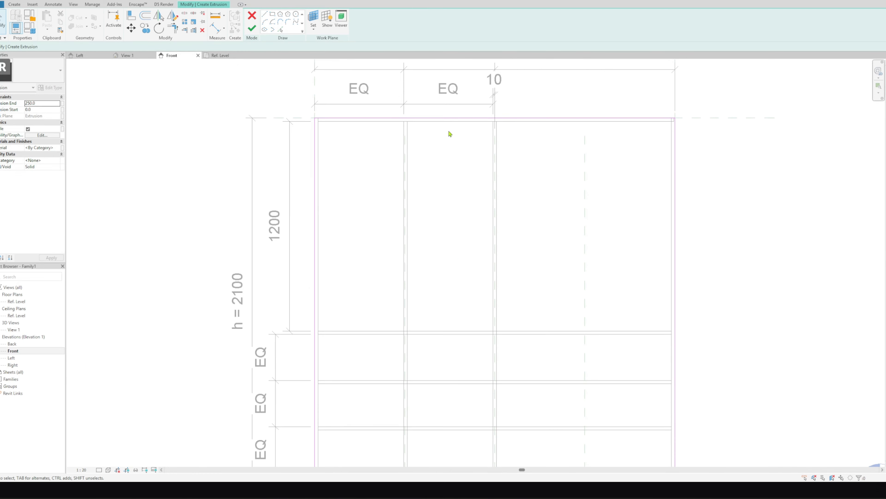
- Set the extrusion end to 19 mm, finish the front panel and view it in 3D
click(42, 103)
text(19)
click(251, 28)
click(135, 56)
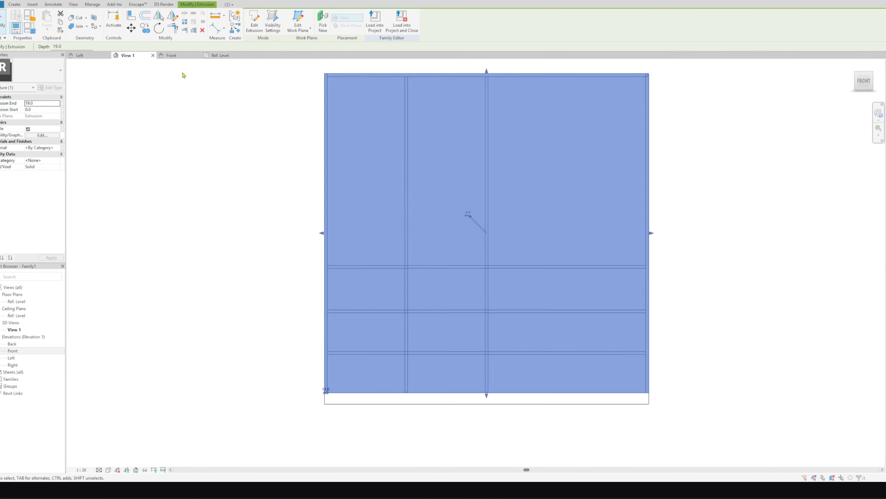
scroll(308, 134, down, 2)
click(868, 85)
key(Escape)
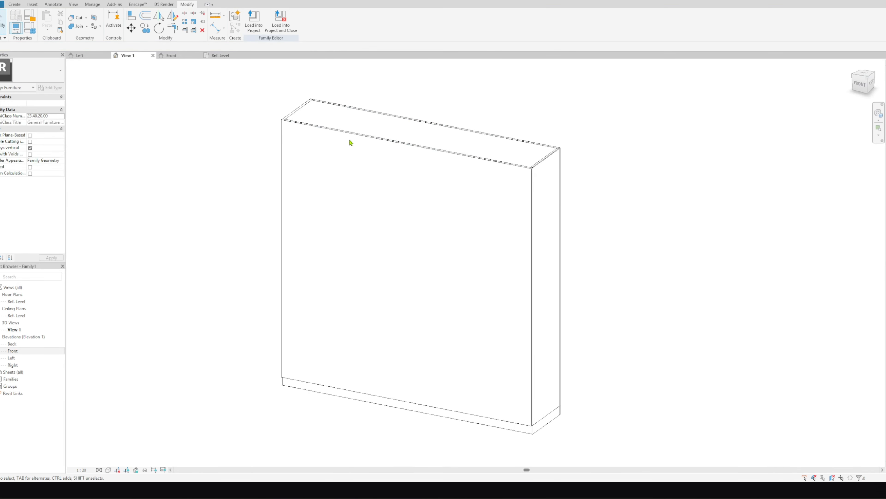
- Start a void extrusion and sketch a tall narrow rectangle, about 85 mm wide, in the Front view beside the first divider
click(343, 134)
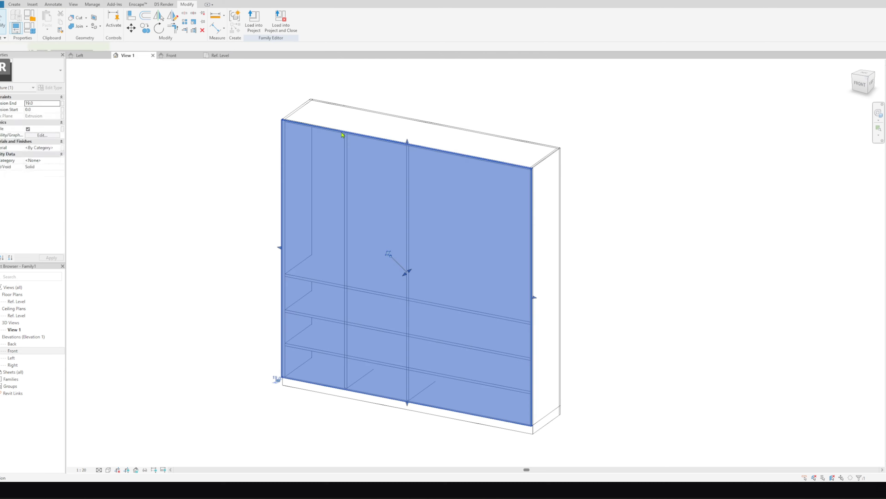
click(861, 85)
click(14, 4)
click(133, 33)
click(139, 56)
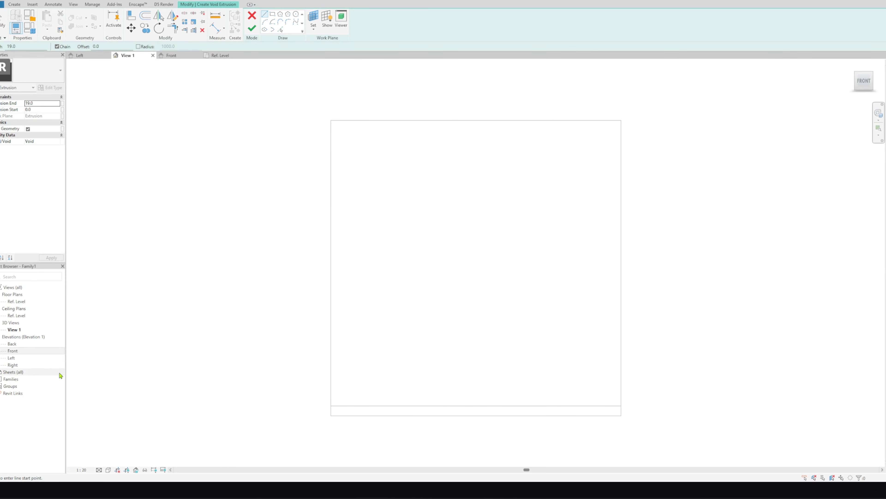
double_click(24, 351)
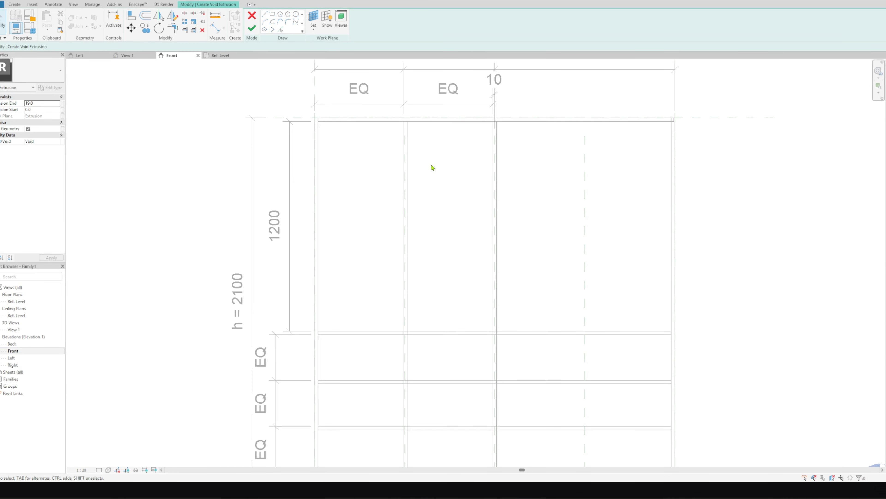
click(273, 14)
scroll(417, 127, up, 5)
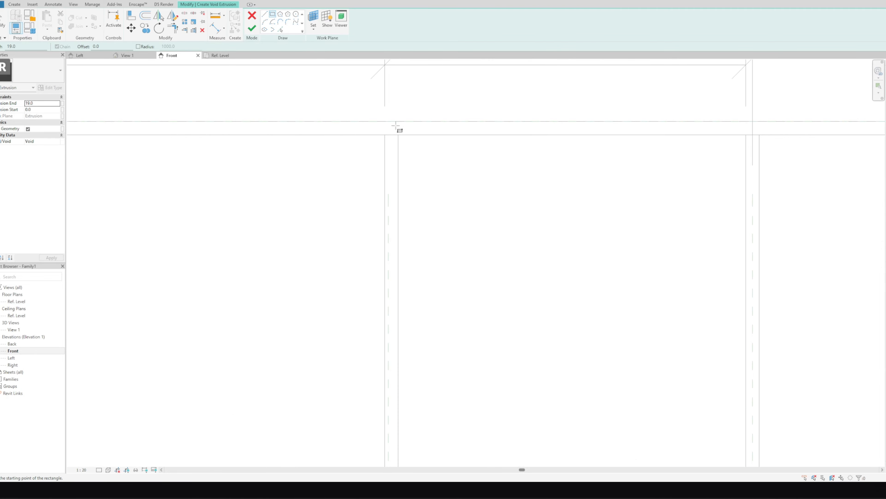
click(424, 157)
scroll(418, 161, down, 5)
middle_drag(445, 461, 445, 293)
scroll(433, 351, up, 2)
click(432, 349)
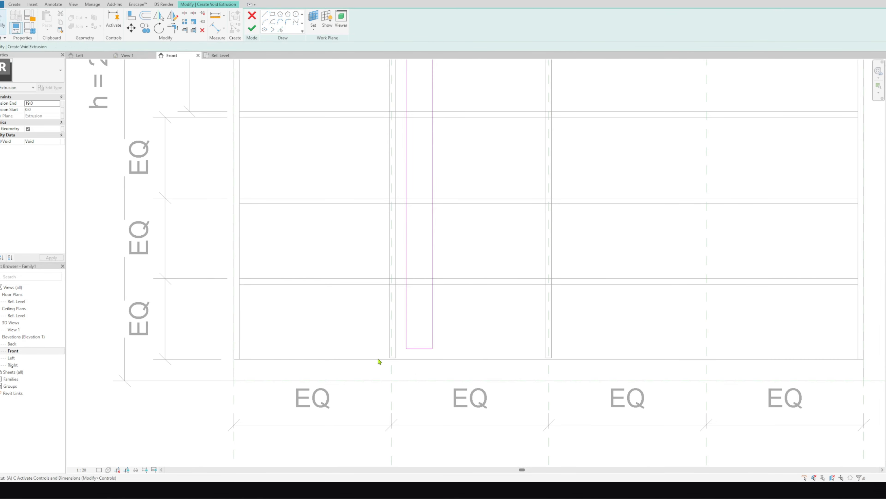
- Align and lock the void rectangle's bottom edge to the top of the base and its top edge to the cabinet's top
key(a)
key(l)
scroll(438, 365, up, 3)
click(417, 350)
click(412, 333)
scroll(415, 335, down, 3)
mouse_move(428, 105)
middle_down()
mouse_move(435, 216)
mouse_move(467, 368)
mouse_move(447, 212)
middle_up()
scroll(467, 368, up, 1)
click(477, 310)
scroll(468, 315, up, 2)
click(458, 321)
scroll(459, 322, down, 2)
key(Escape)
- Set the void rectangle's width to 3 mm, dimension that width and lock it
click(440, 210)
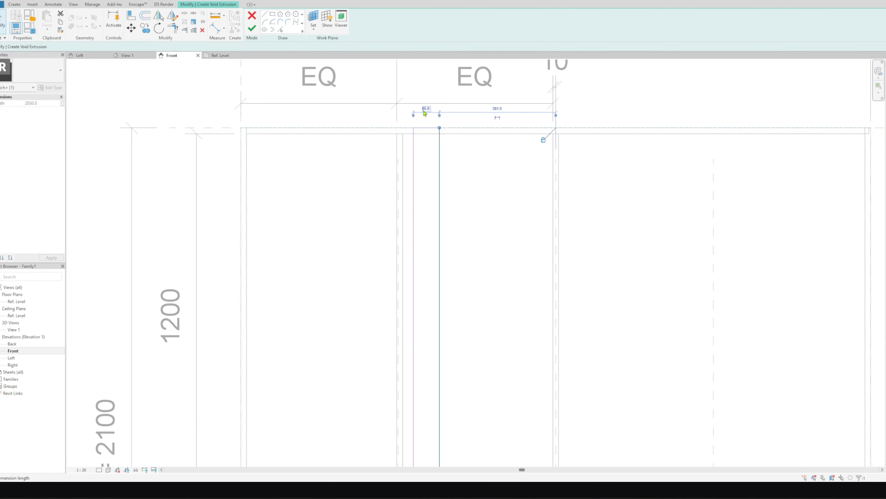
key(Return)
key(Escape)
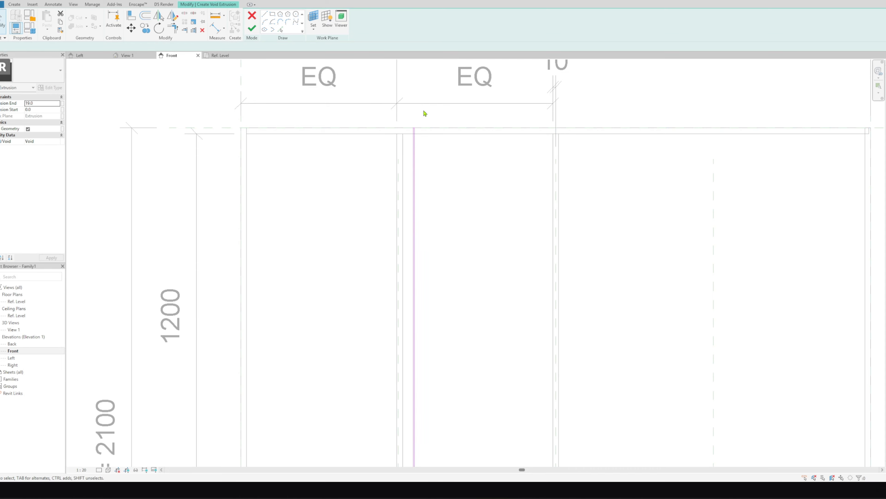
key(d)
key(i)
scroll(430, 148, up, 4)
click(378, 148)
click(381, 149)
scroll(362, 381, down, 2)
click(427, 162)
scroll(376, 170, down, 3)
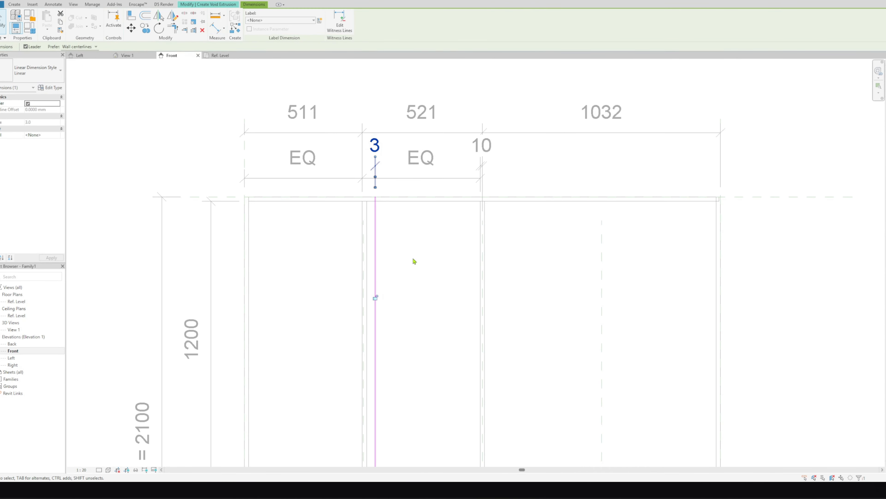
click(376, 297)
key(Escape)
- Copy the 3 mm void strip with its dimension twice to the right, near the centre and right-hand reference planes
drag(352, 123, 423, 418)
key(c)
key(o)
click(392, 189)
click(463, 185)
click(538, 196)
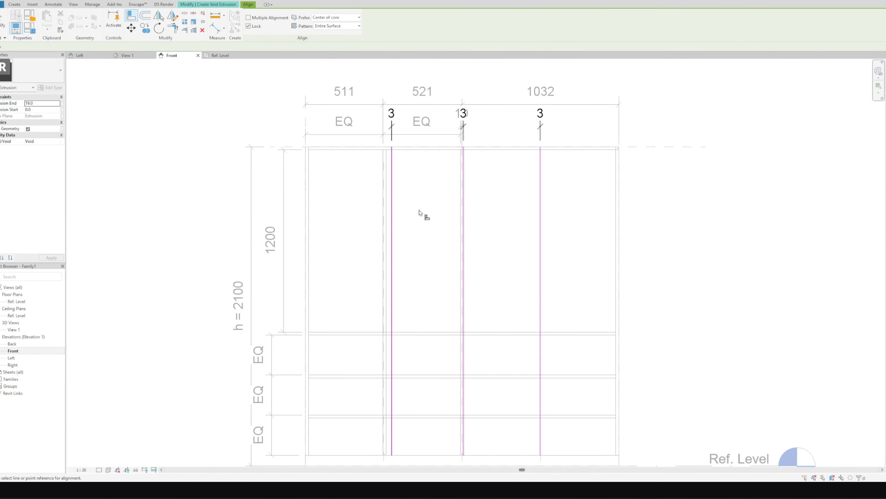
- Align and lock each of the three void strips to its vertical reference plane
scroll(422, 214, up, 4)
key(a)
key(l)
scroll(404, 206, down, 2)
scroll(370, 255, up, 4)
click(440, 216)
middle_drag(440, 217, 106, 248)
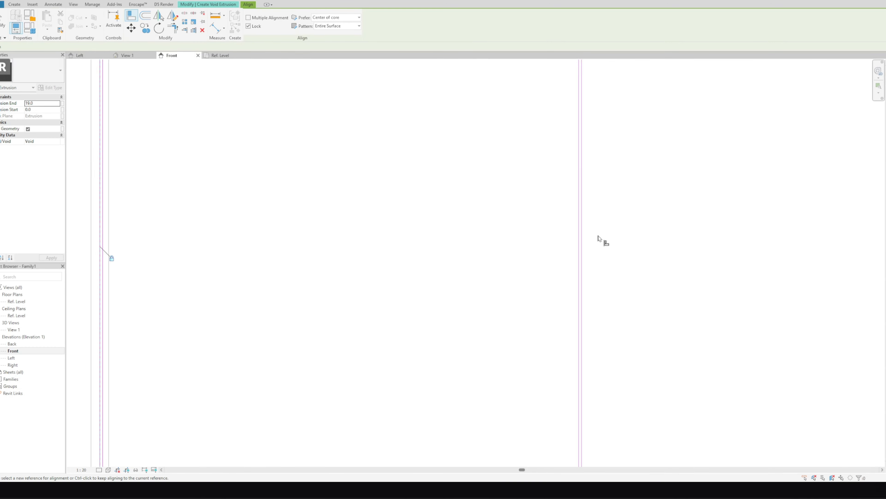
scroll(600, 238, down, 4)
middle_drag(600, 238, 516, 30)
scroll(489, 315, up, 2)
click(543, 285)
click(508, 244)
- Finish the void extrusion that splits the front panel into four doors and view the cabinet in 3D
key(Escape)
click(252, 28)
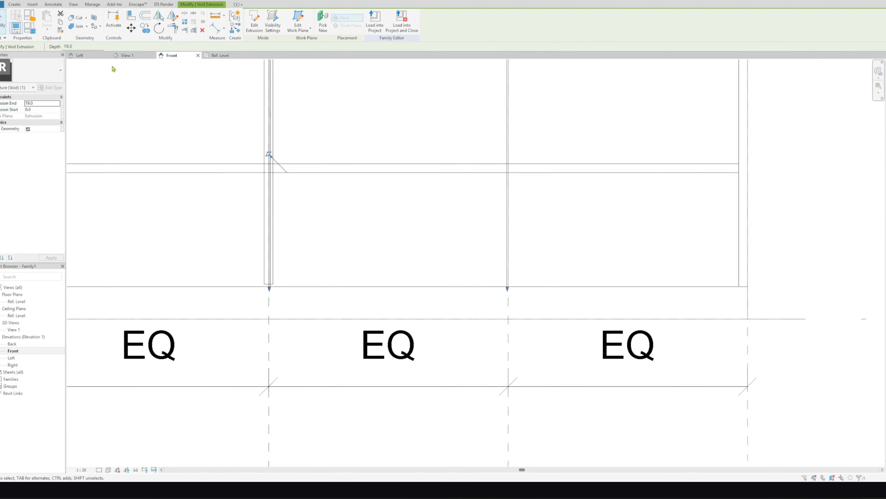
click(125, 54)
scroll(396, 257, down, 3)
shift+middle_drag(398, 260, 806, 115)
key(Escape)
scroll(424, 303, up, 5)
scroll(465, 383, down, 1)
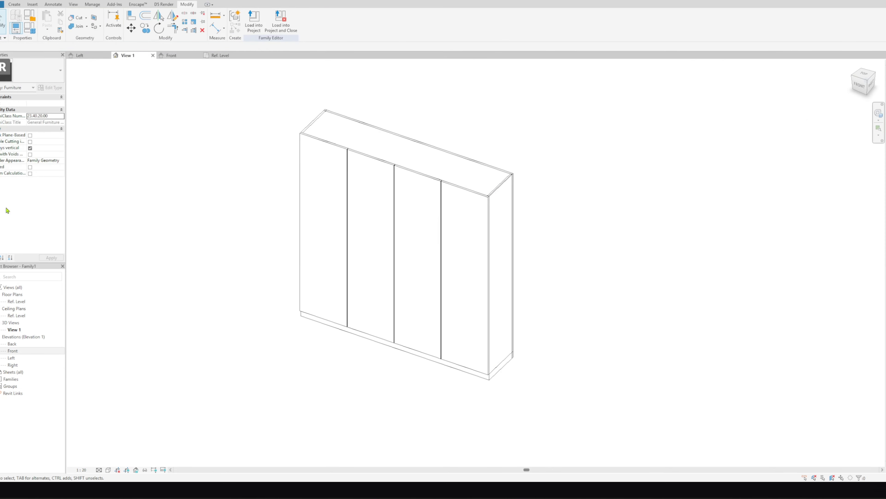
- Try to set the width parameter w to 450 mm in the family types and cancel the change
click(30, 32)
drag(429, 34, 138, 28)
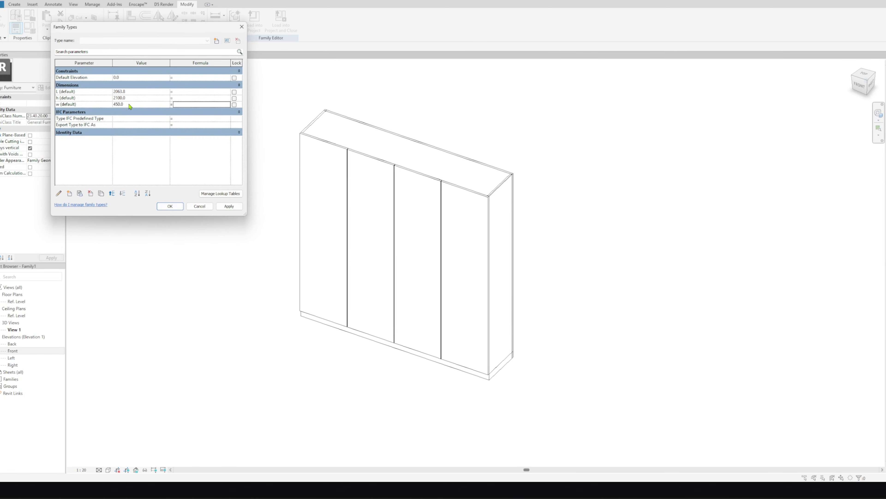
click(231, 209)
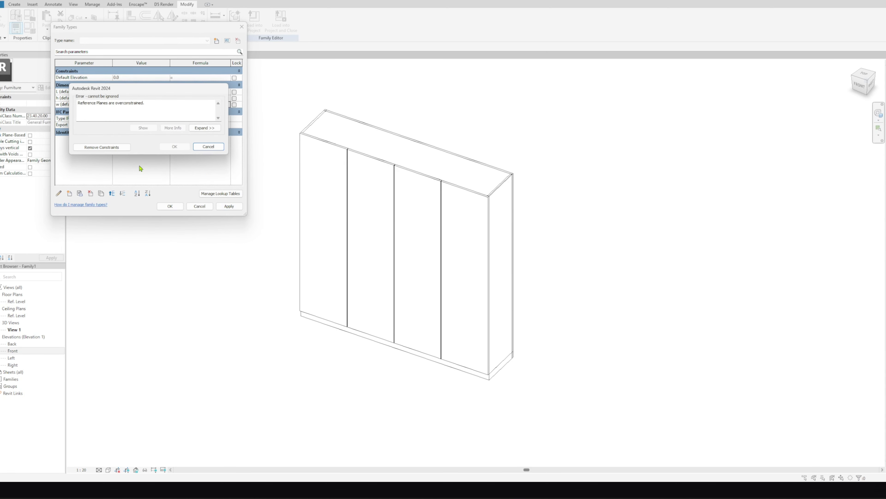
key(Escape)
key(Escape)
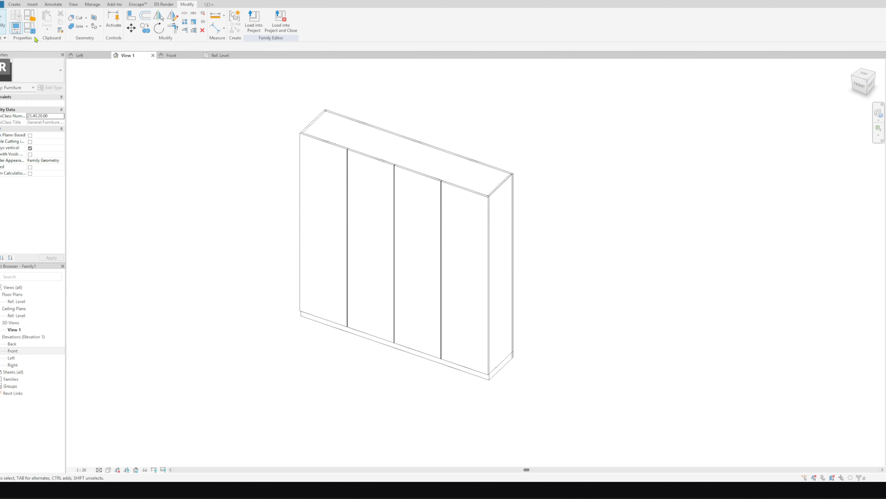
- Set the family's length parameter to 1800 mm and remove the conflicting reference plane constraints
click(29, 28)
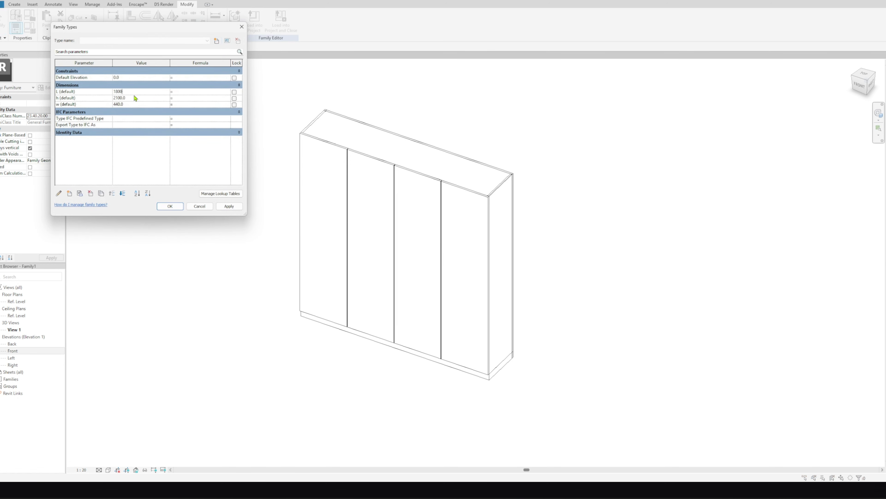
click(231, 206)
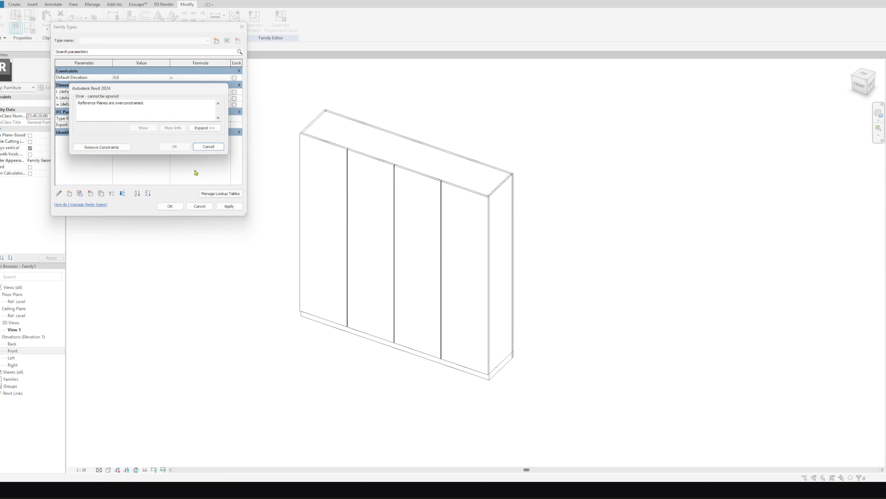
click(106, 147)
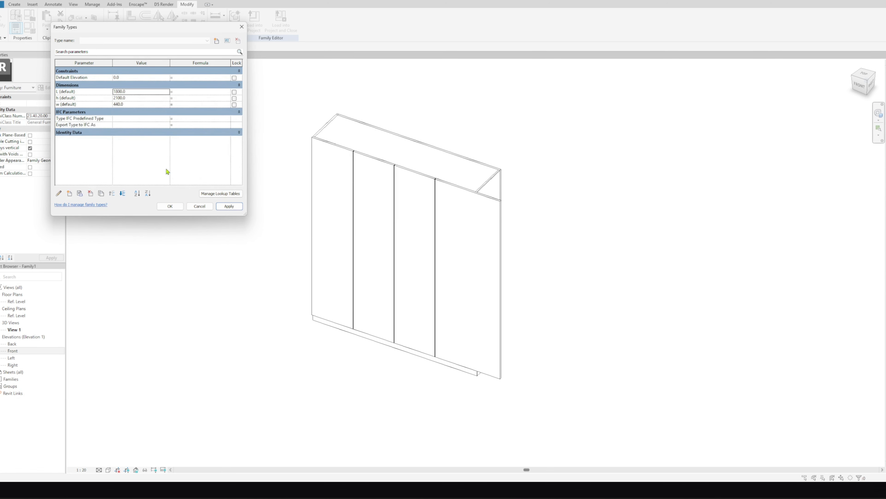
click(170, 206)
- Align and lock the front panel's protruding end to the outer face of the adjacent side panel
key(a)
key(l)
scroll(503, 193, up, 4)
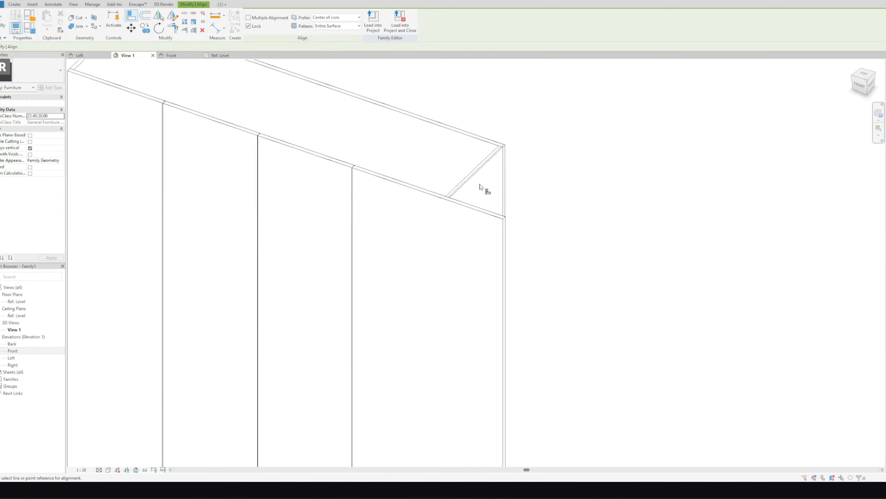
click(475, 182)
click(503, 226)
scroll(397, 181, down, 2)
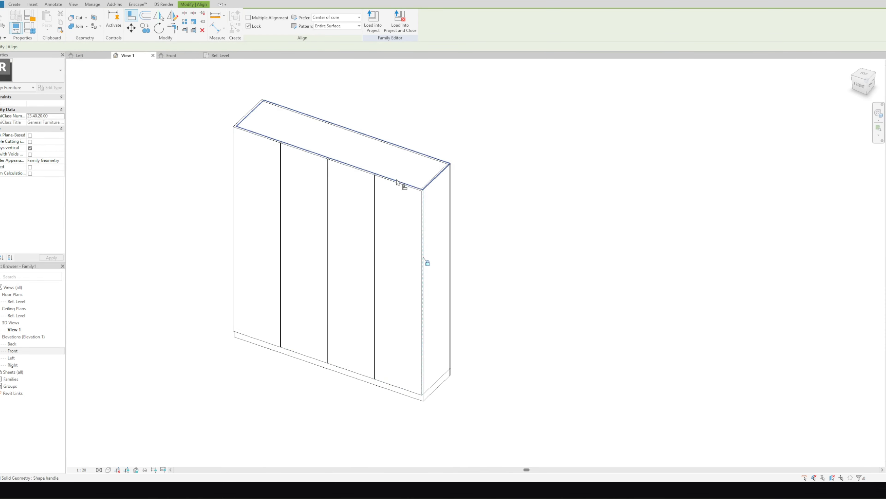
key(Escape)
key(Escape)
- Set the family's length parameter to 2000 mm and accept the family types
click(33, 32)
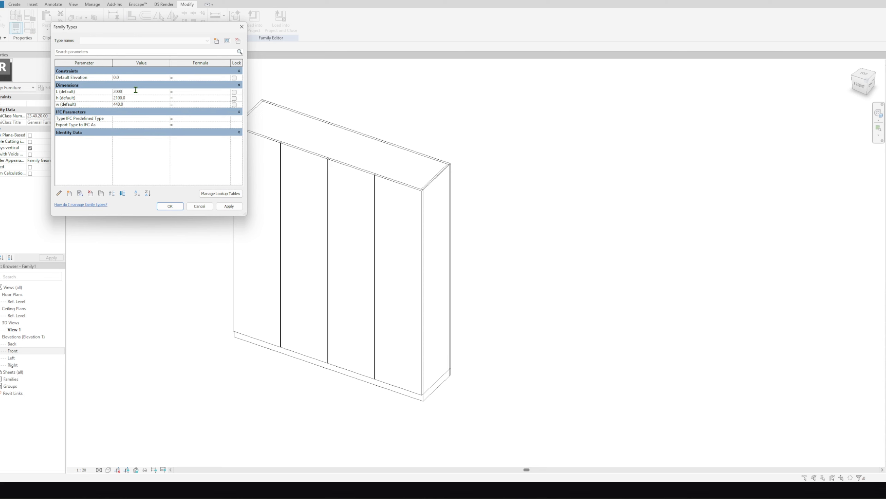
click(229, 205)
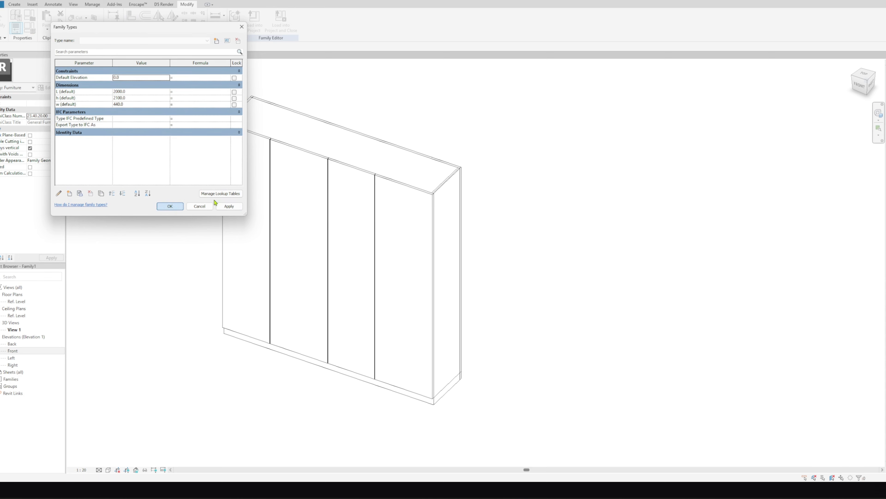
click(170, 206)
- Link the front panel's material to a new instance material parameter named "shutter" under Materials and Finishes
mouse_move(860, 84)
mouse_down()
mouse_move(77, 79)
mouse_move(216, 68)
mouse_move(241, 427)
mouse_move(204, 83)
mouse_up()
scroll(293, 209, up, 5)
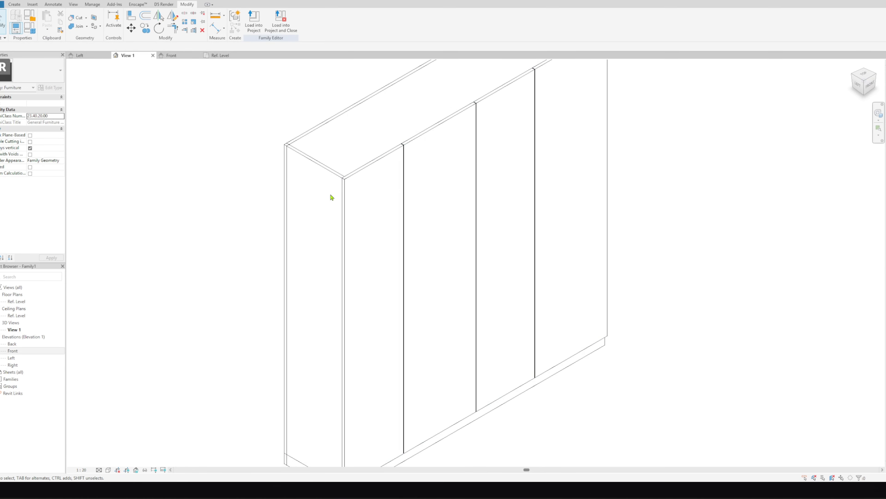
click(353, 184)
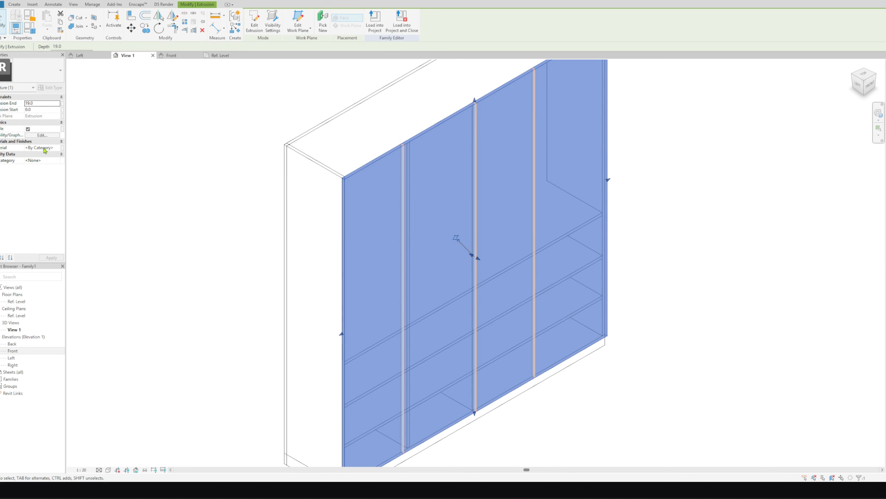
click(61, 148)
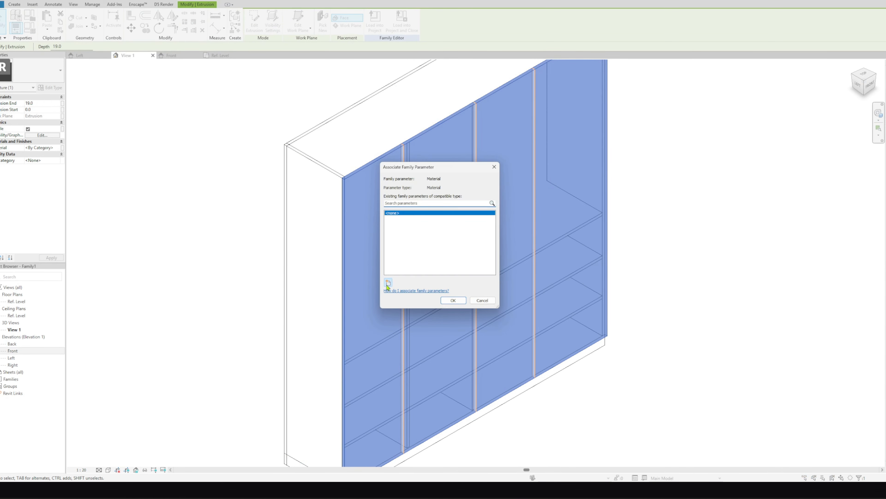
click(389, 283)
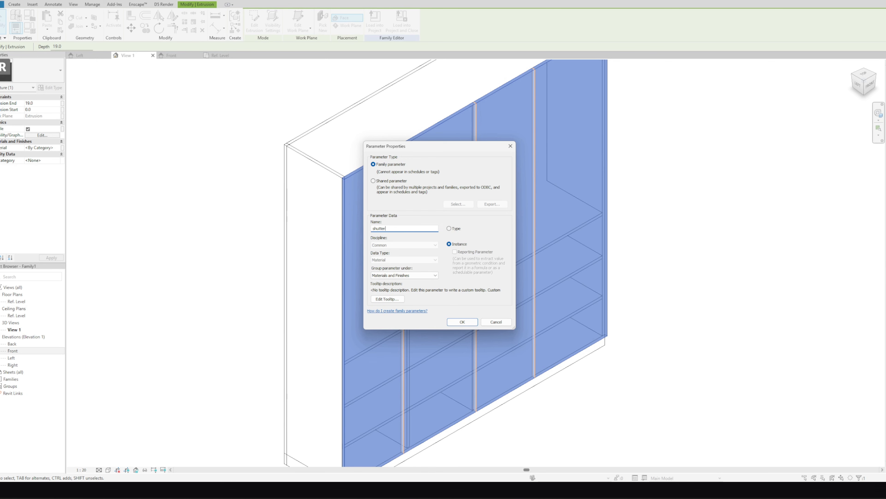
key(Return)
click(455, 300)
click(275, 186)
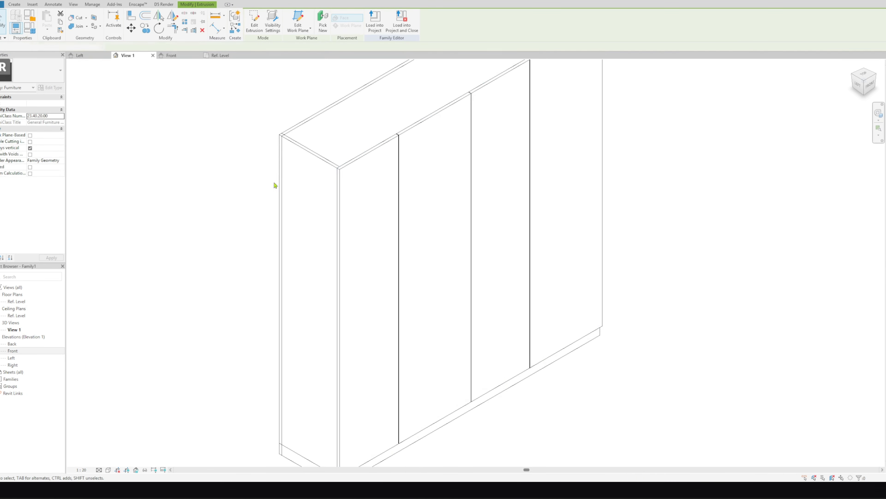
- Link the material of the side and back panel extrusions to a new instance parameter named "side and back ply"
click(304, 153)
ctrl+click(307, 127)
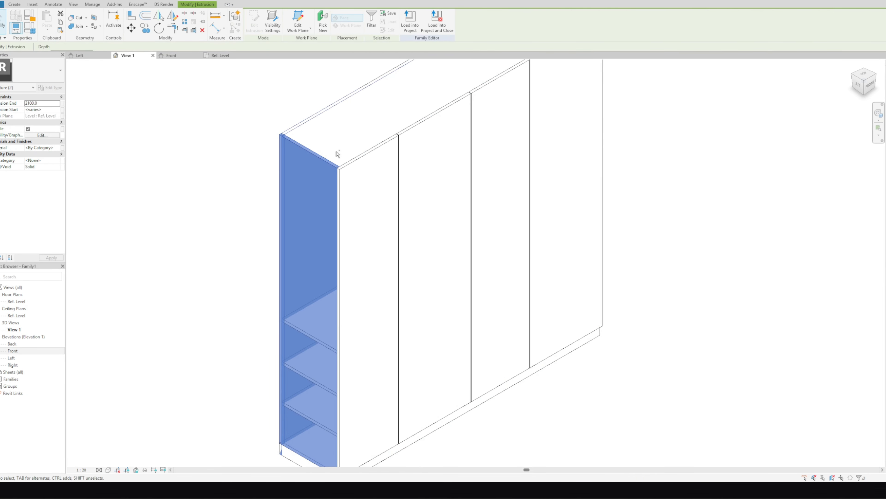
scroll(433, 179, down, 3)
scroll(503, 110, up, 3)
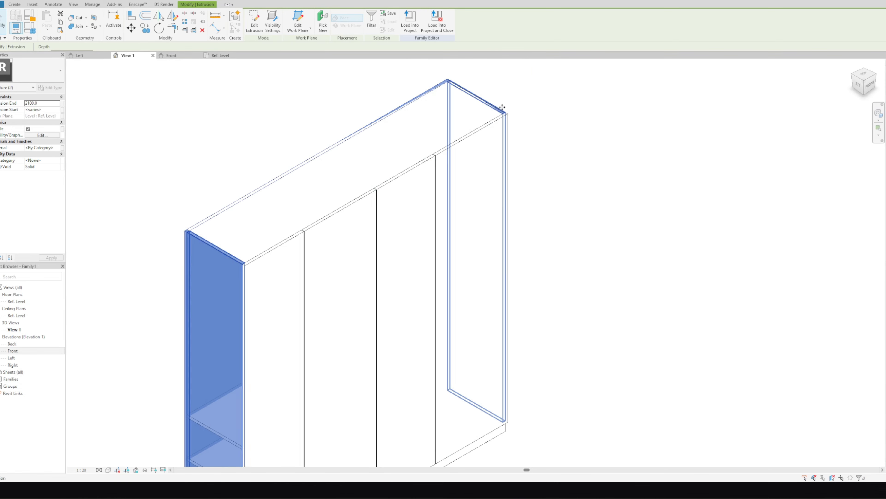
click(61, 148)
click(388, 283)
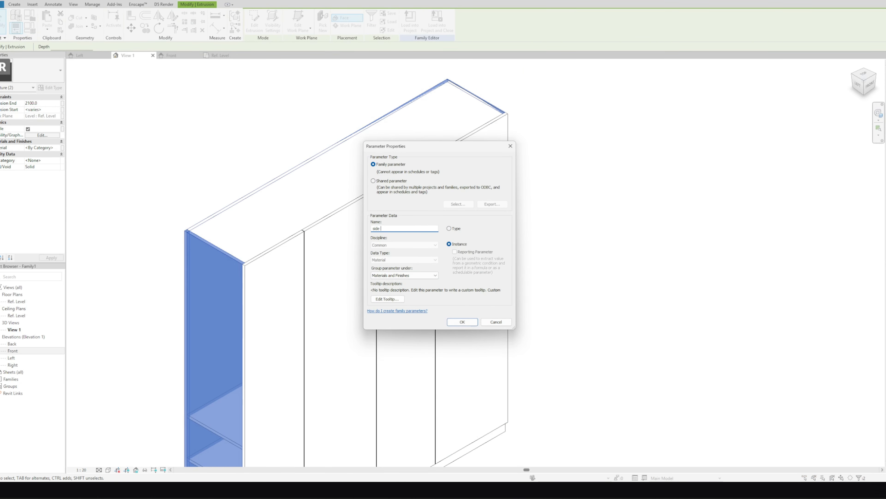
text(side and back ply)
key(Return)
click(452, 299)
key(Escape)
- Temporarily hide the element picked at the cabinet's front in the 3D view
scroll(327, 363, down, 2)
click(404, 216)
key(h)
key(h)
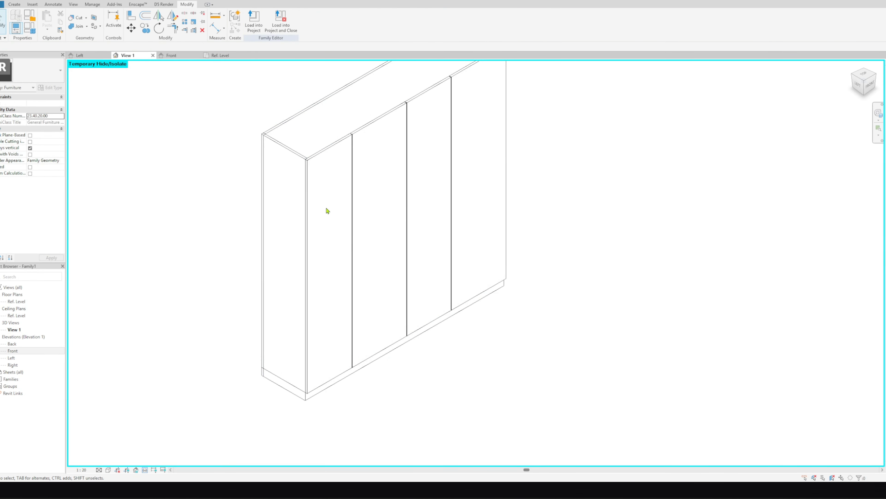
- Link the top panel's material to a new instance material parameter named "top ply"
click(315, 129)
click(62, 148)
click(388, 283)
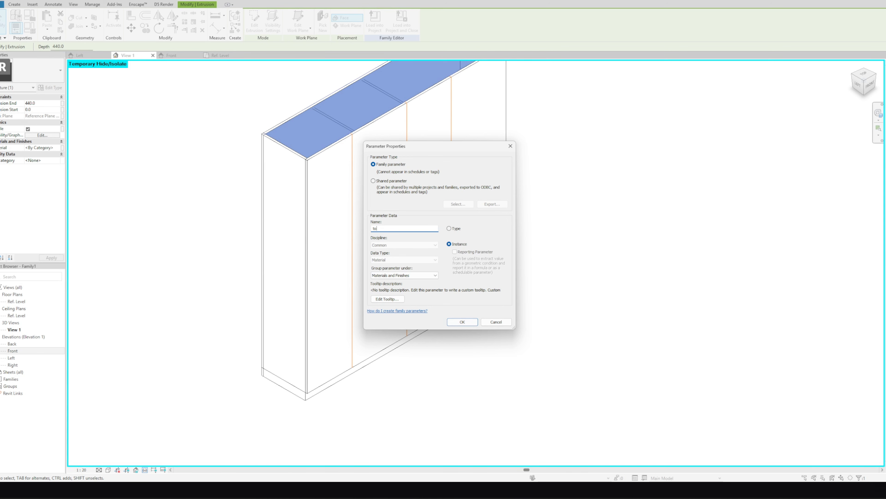
text(top ply)
key(Return)
click(455, 301)
key(Escape)
scroll(379, 313, down, 2)
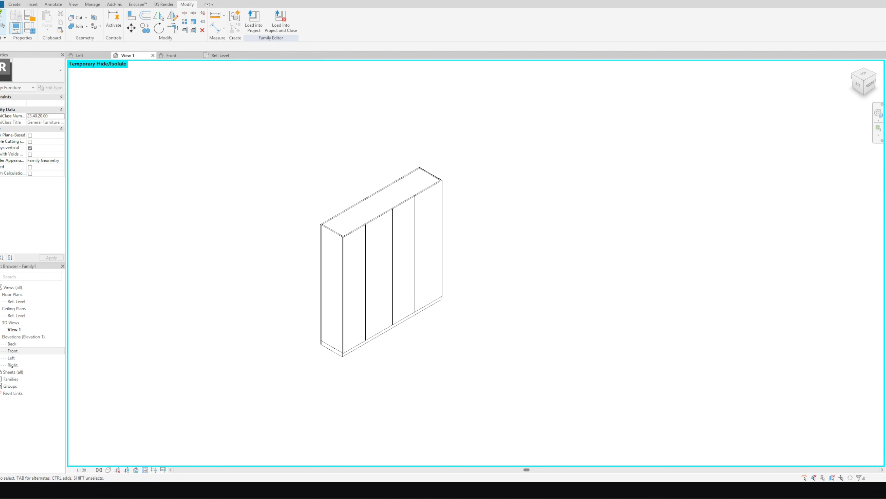
- Create a new project from the Architectural Template
click(1, 5)
mouse_move(13, 88)
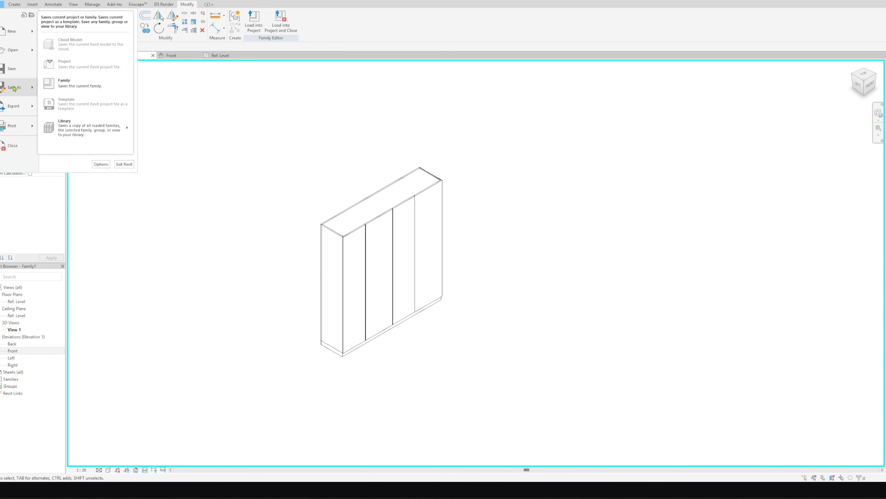
click(14, 31)
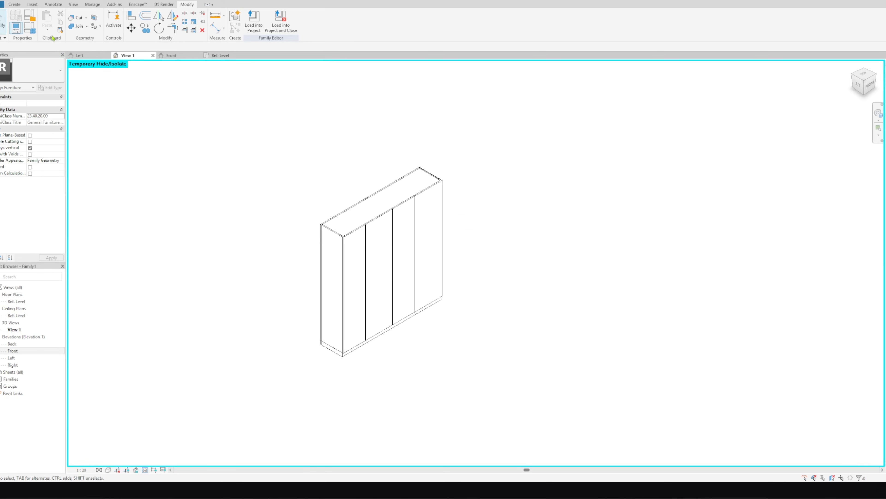
click(445, 225)
click(421, 246)
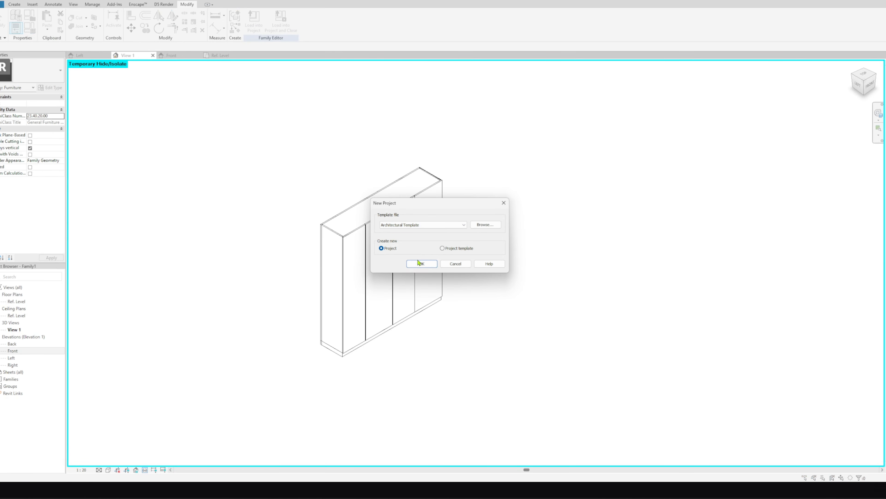
click(422, 264)
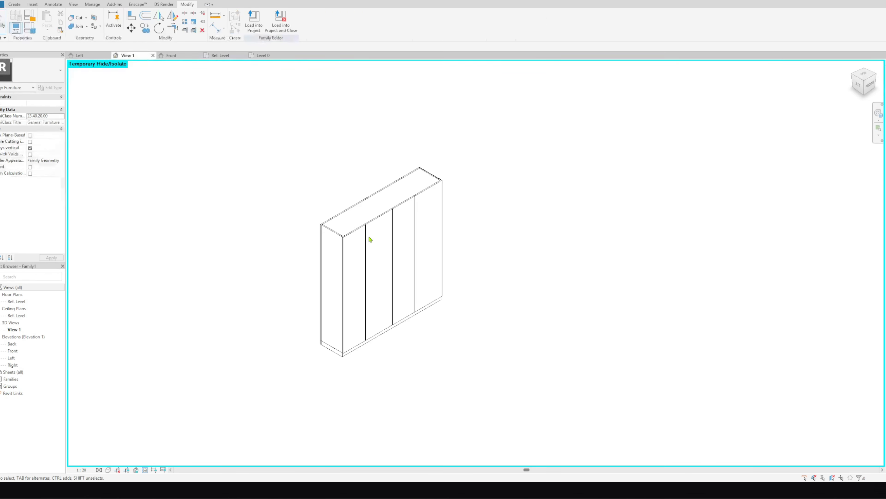
- Load the cabinet family into the new project, place one on Level 0 and show its door side in 3D
scroll(367, 234, down, 2)
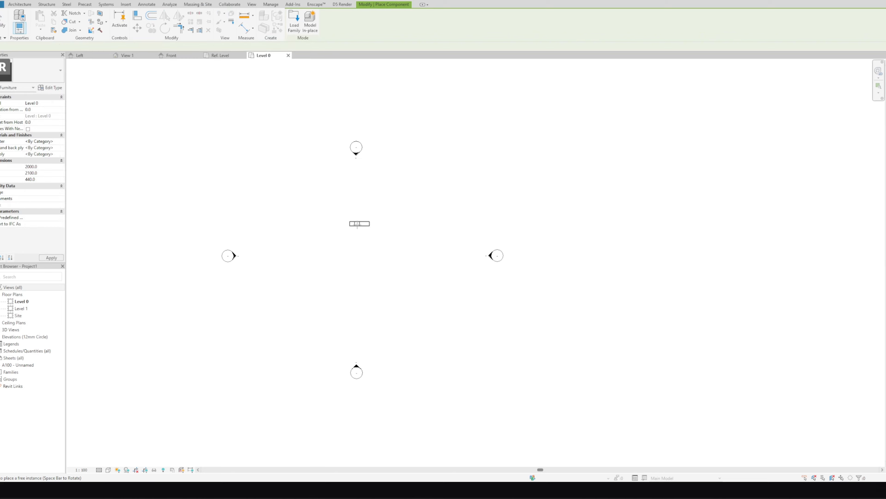
scroll(340, 255, up, 3)
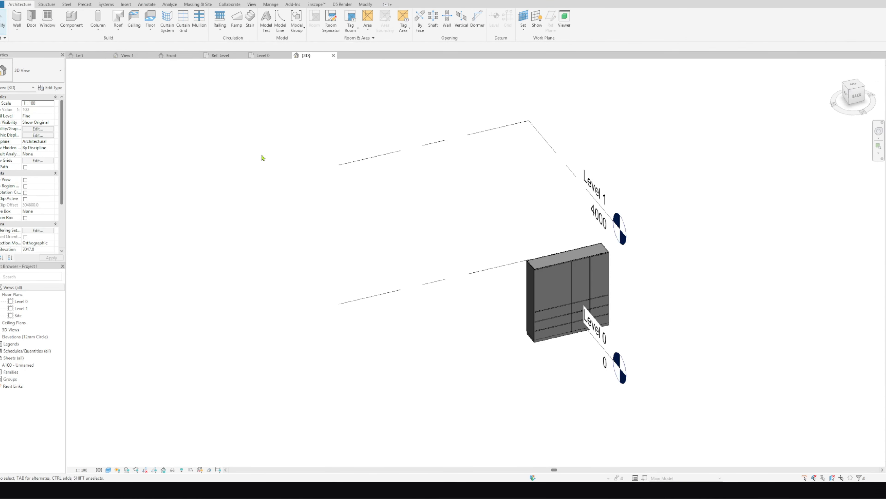
scroll(621, 297, up, 2)
middle_drag(621, 297, 476, 245)
drag(858, 94, 877, 102)
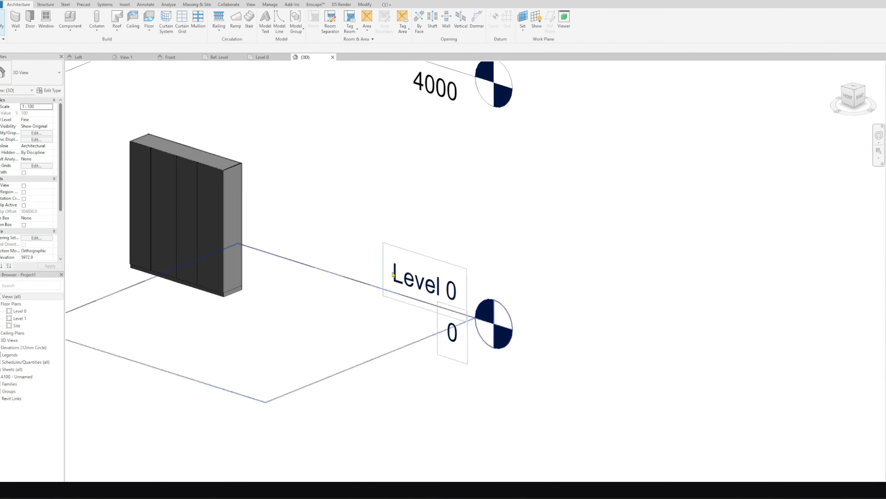
scroll(237, 243, up, 2)
middle_drag(237, 243, 493, 301)
drag(858, 99, 871, 109)
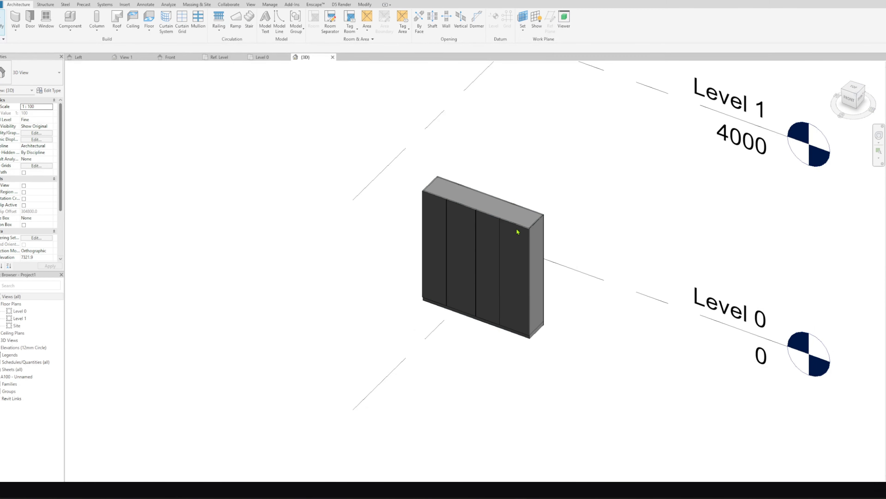
- Set the placed cabinet's height to 2500 mm
click(518, 231)
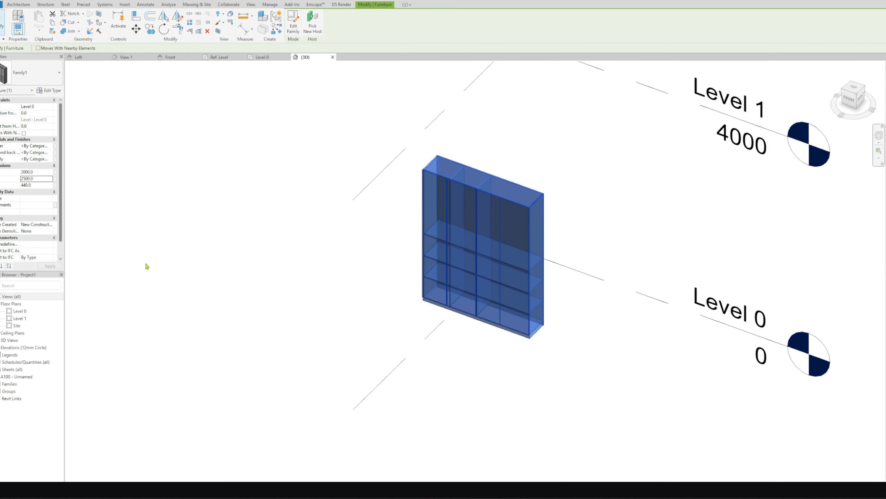
scroll(572, 248, up, 2)
click(573, 248)
scroll(564, 230, up, 2)
scroll(565, 231, down, 2)
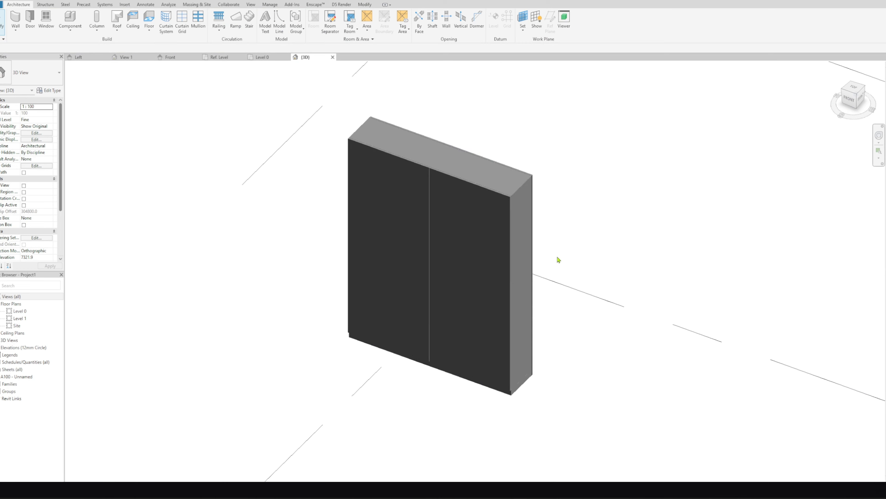
- Set the placed cabinet's length to 1800 mm
click(396, 158)
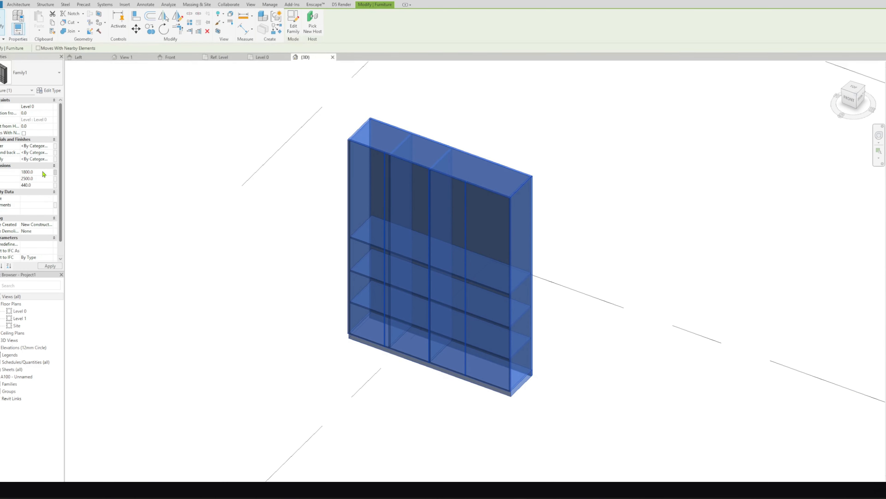
click(404, 424)
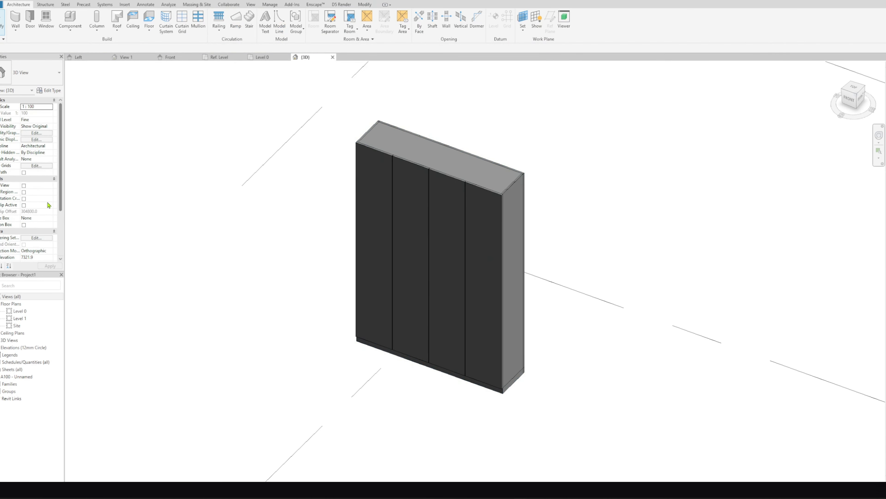
scroll(441, 109, down, 1)
- Search the project materials for wood and assign the Wood material to the cabinet's shutter parameter
click(417, 154)
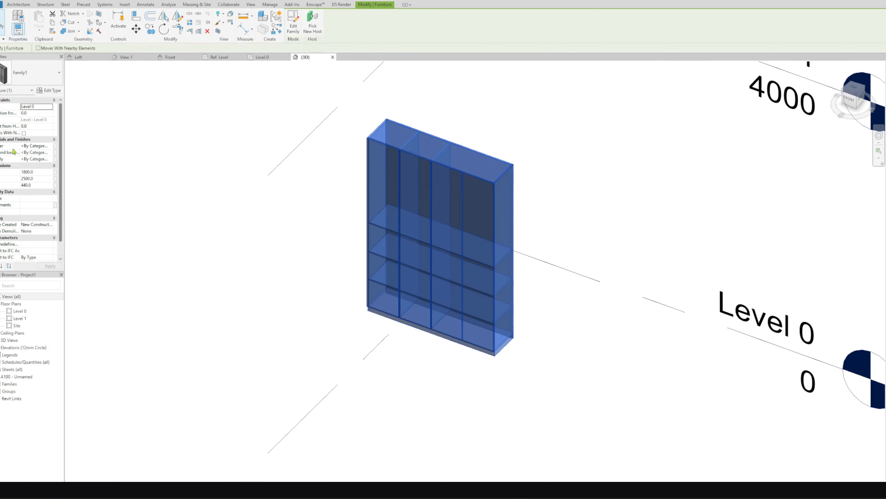
click(55, 147)
drag(451, 176, 229, 175)
click(269, 175)
click(50, 145)
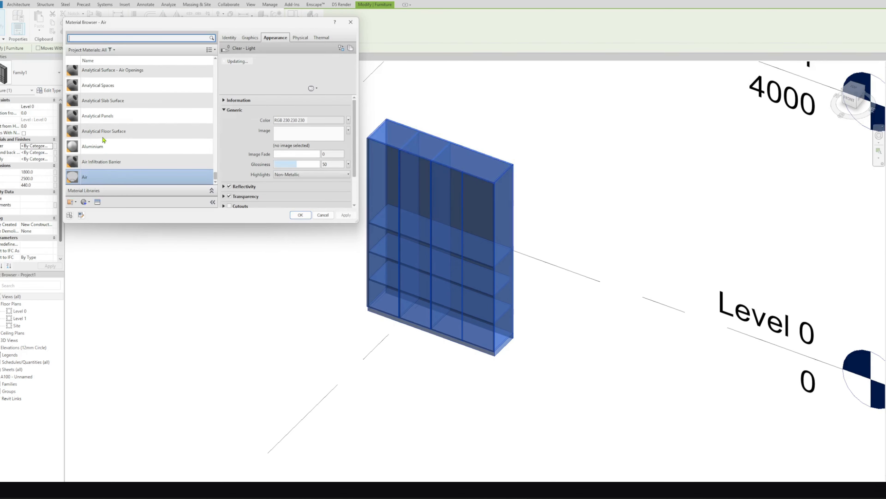
scroll(104, 140, up, 4)
click(85, 202)
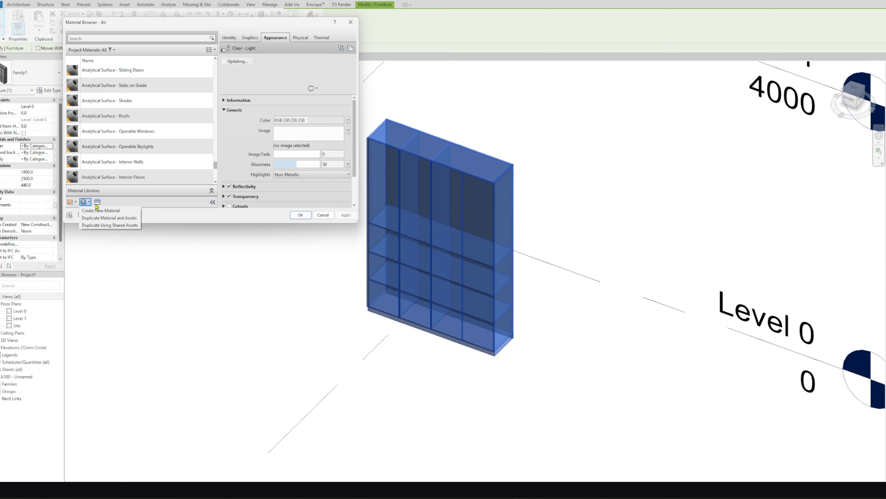
click(121, 39)
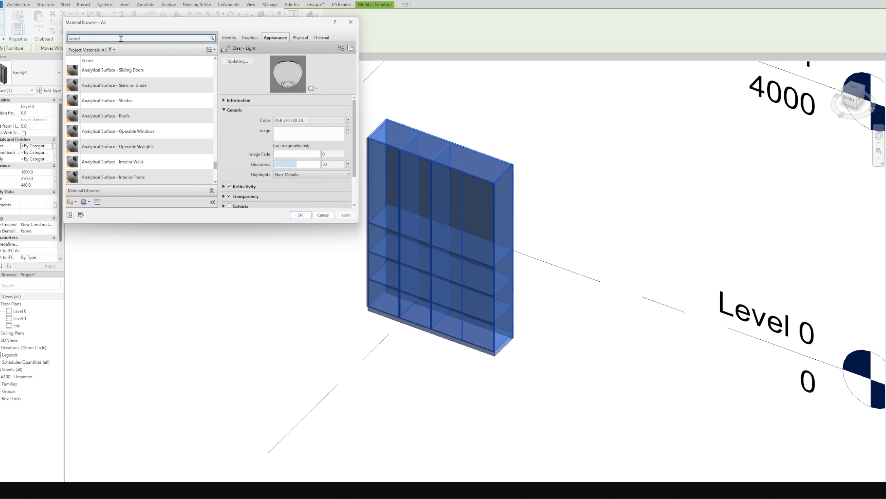
click(101, 113)
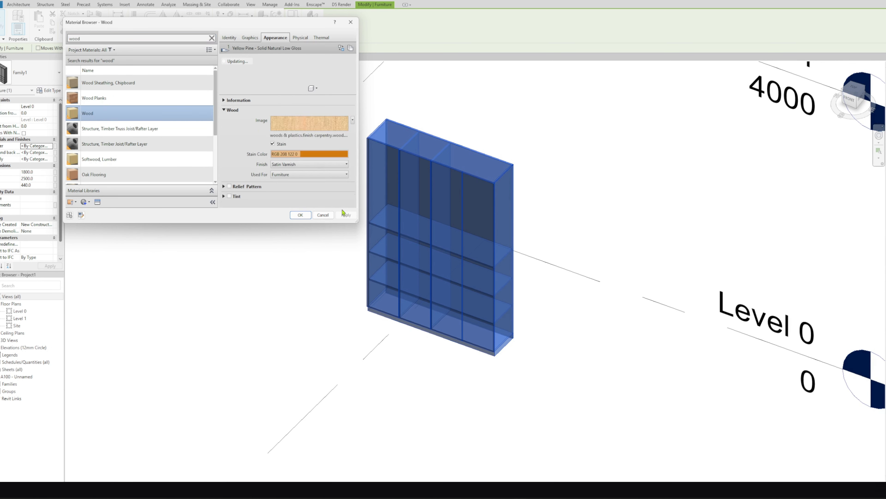
click(307, 217)
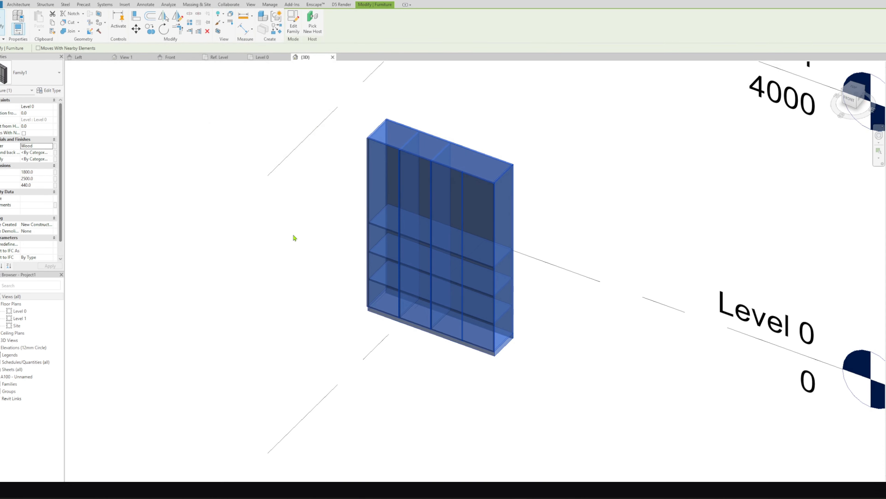
- Deselect the cabinet and switch the 3D view to a realistic visual style that displays the material textures
click(294, 238)
scroll(564, 171, up, 3)
click(107, 485)
click(118, 476)
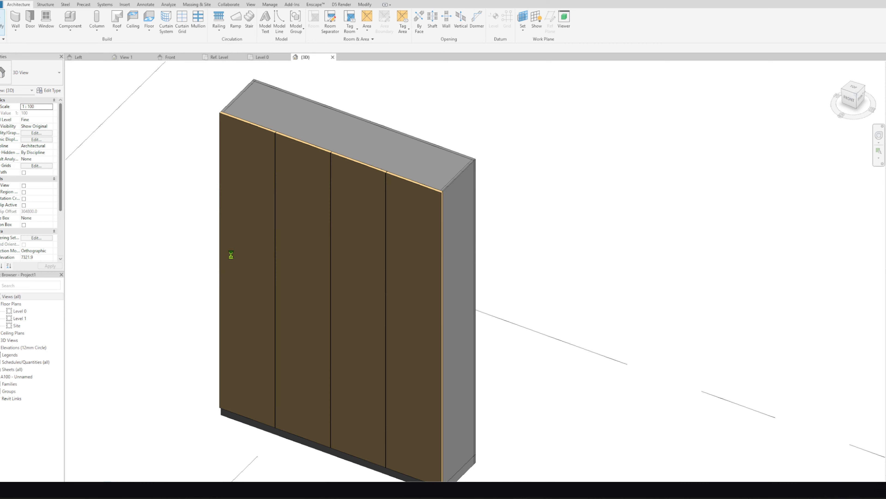
scroll(230, 254, down, 3)
scroll(287, 305, up, 3)
middle_drag(227, 141, 283, 192)
middle_drag(347, 362, 340, 350)
scroll(340, 350, down, 1)
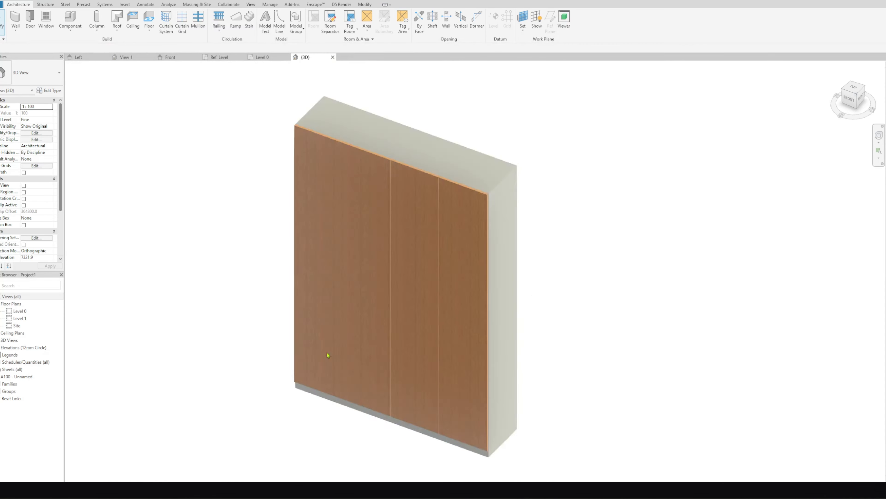
scroll(327, 352, down, 2)
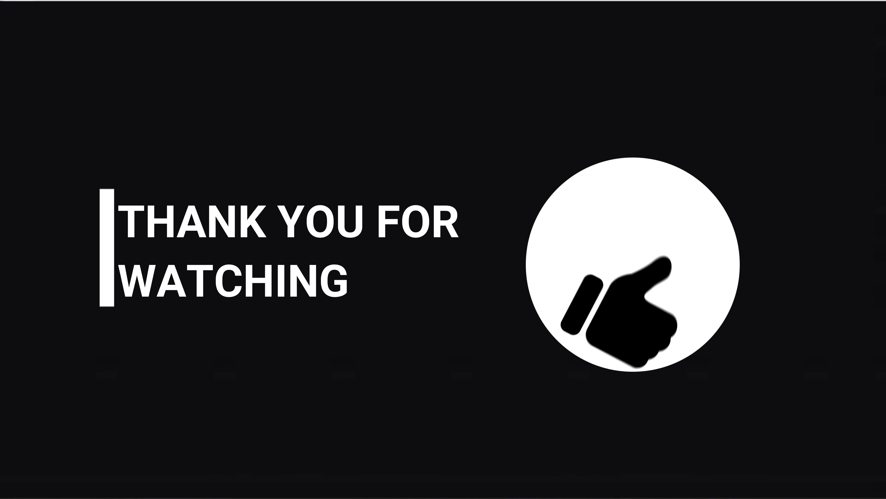